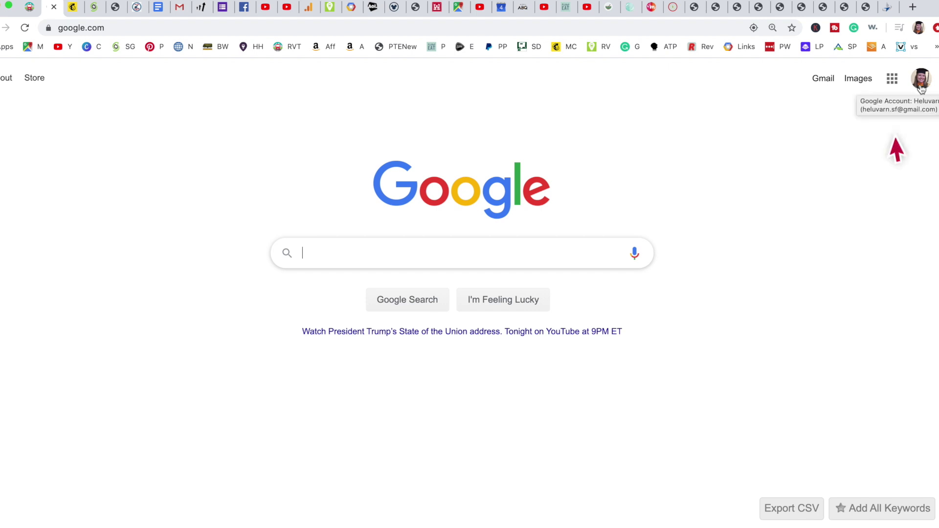
# - Open Google Maps from the Google apps grid on the Google homepage
pyautogui.click(892, 79)
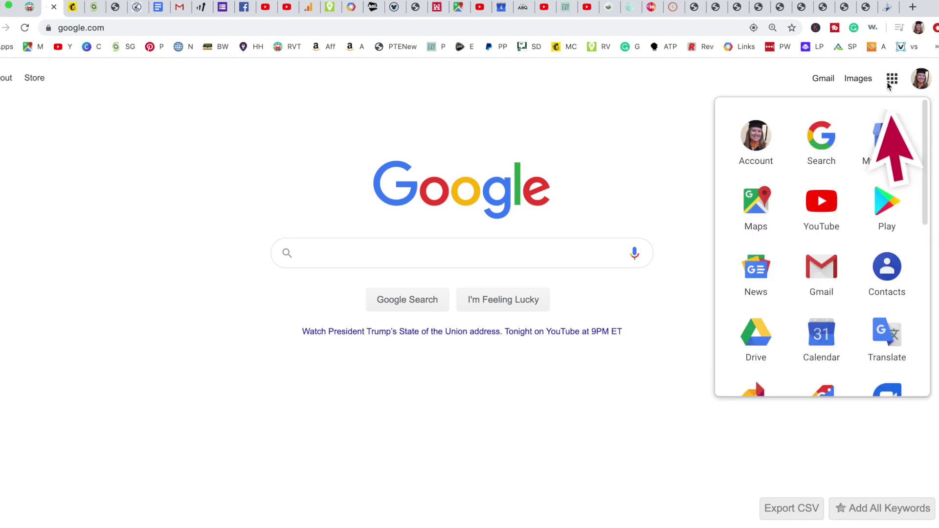
pyautogui.click(756, 210)
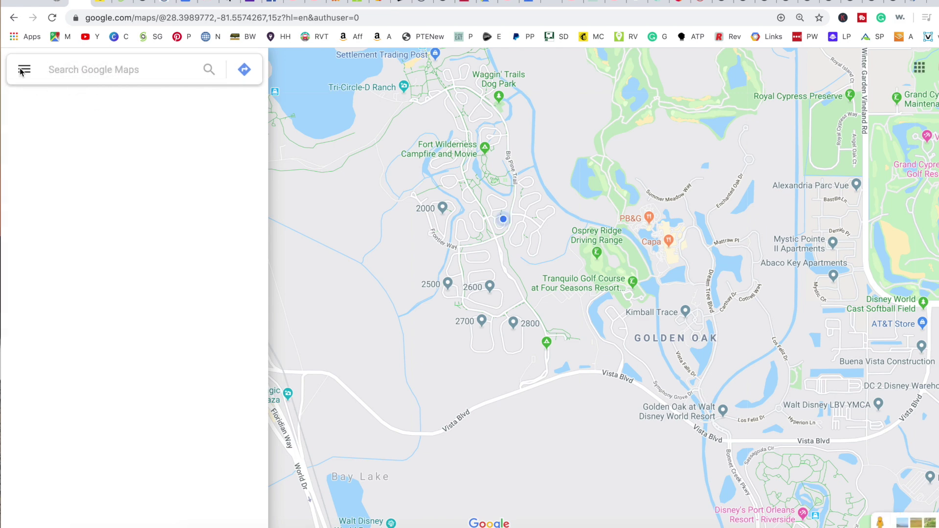
pyautogui.click(21, 73)
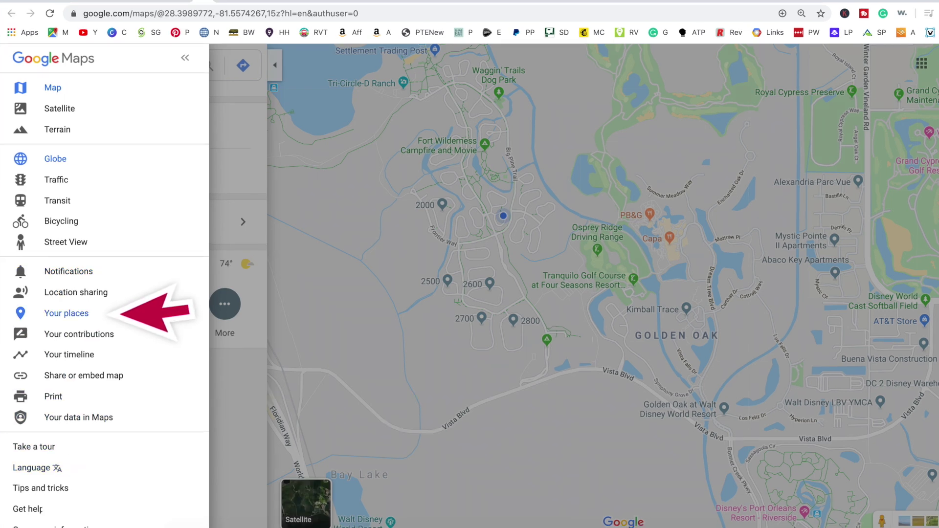
# - Create a new blank custom map from the Maps tab of Your places
pyautogui.click(66, 313)
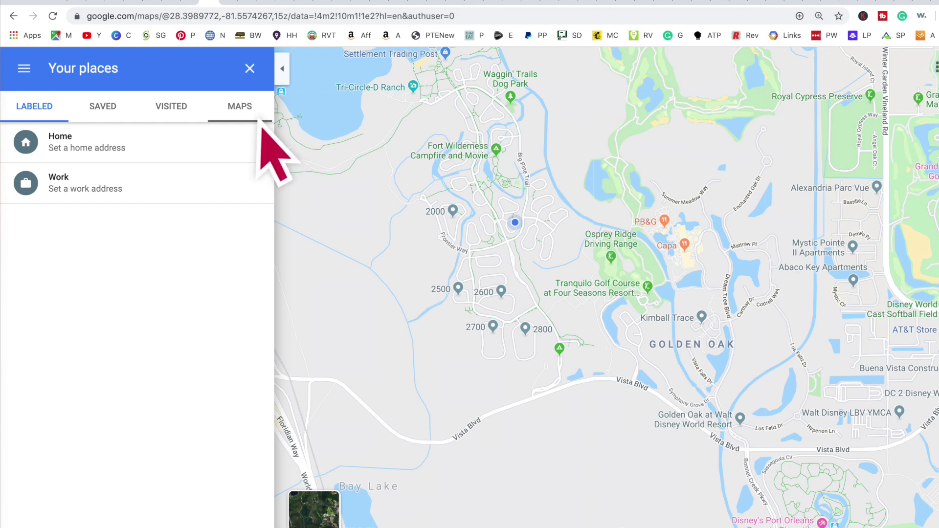
pyautogui.click(240, 106)
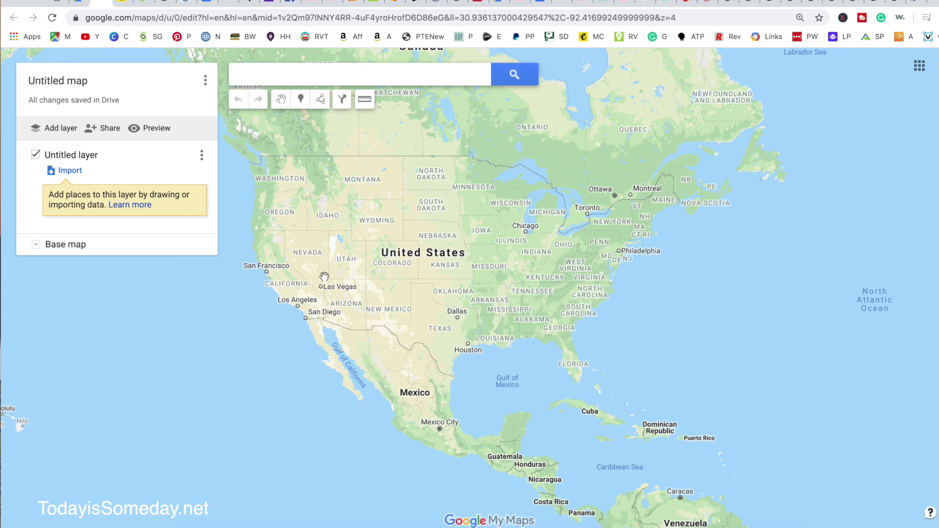
pyautogui.click(69, 82)
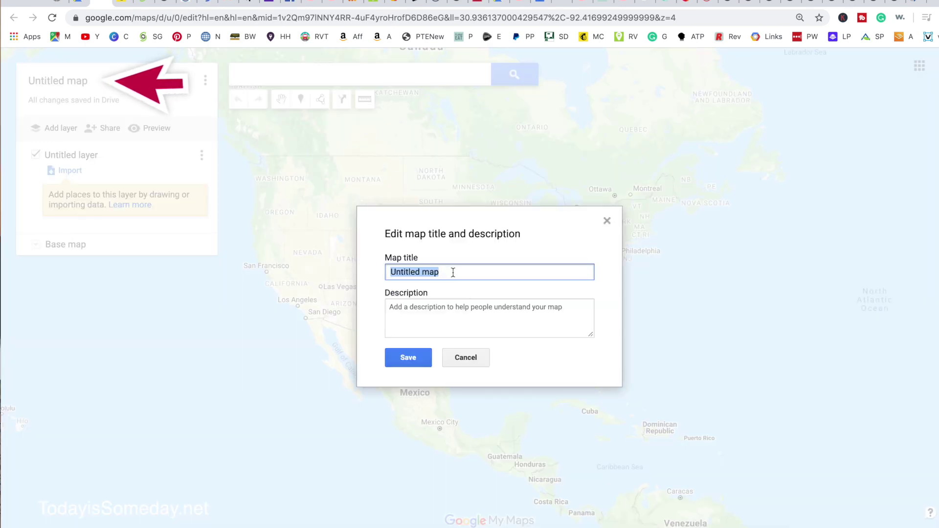
# - Title the map 'Demo' with the description 'Youtube demo' and save
pyautogui.write('Demo')
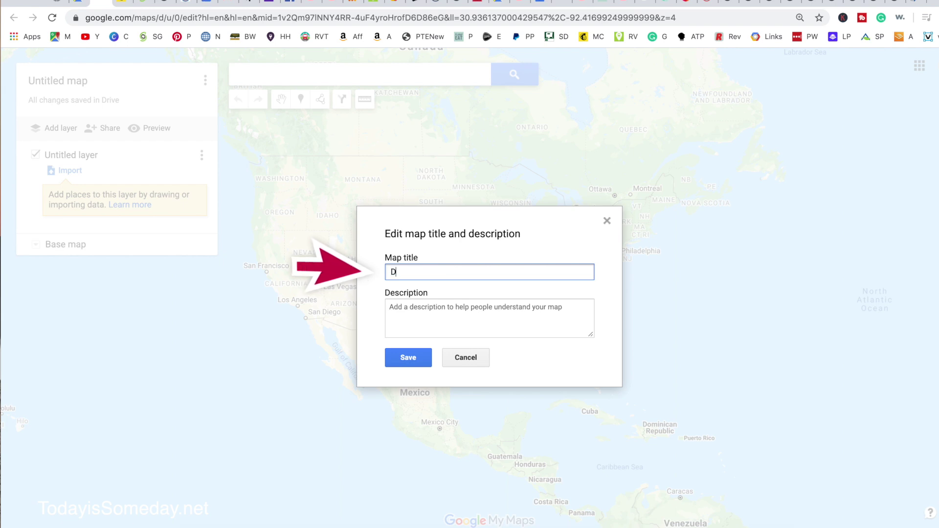
pyautogui.click(406, 310)
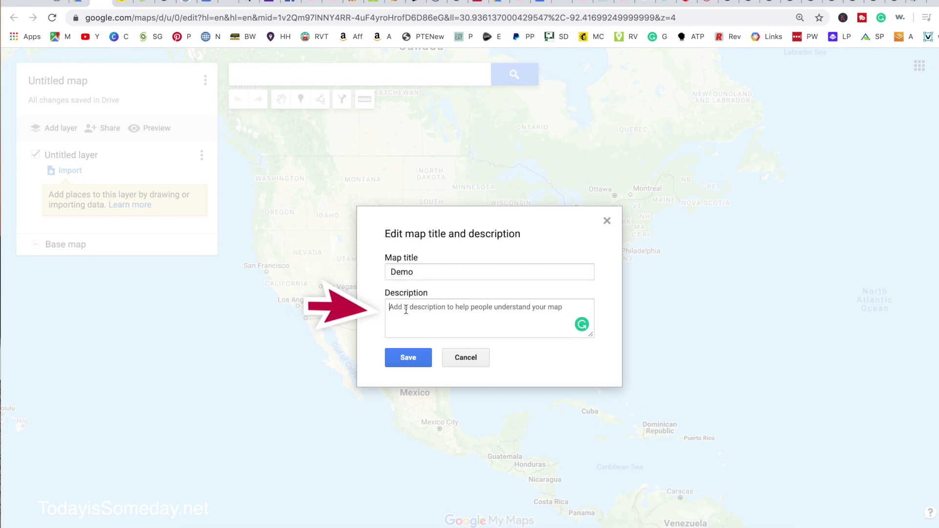
pyautogui.write('Yo')
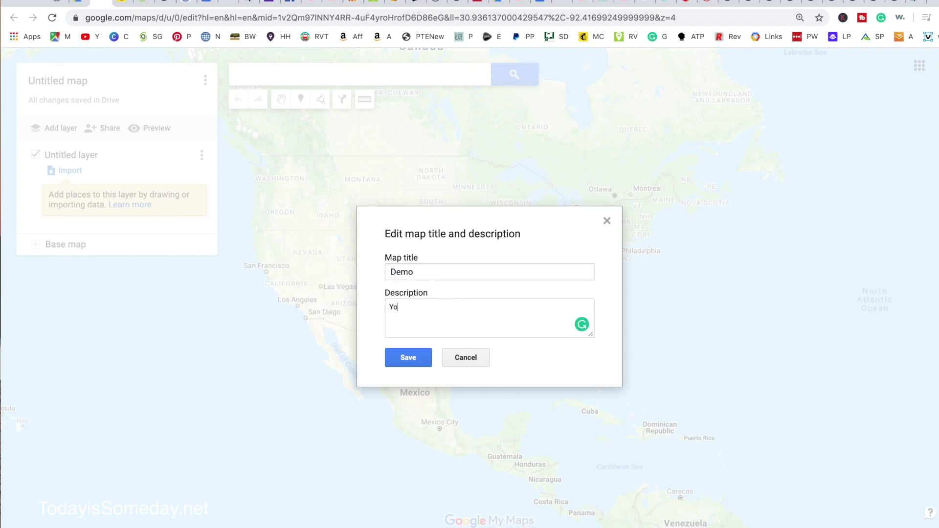
pyautogui.write('utube demo')
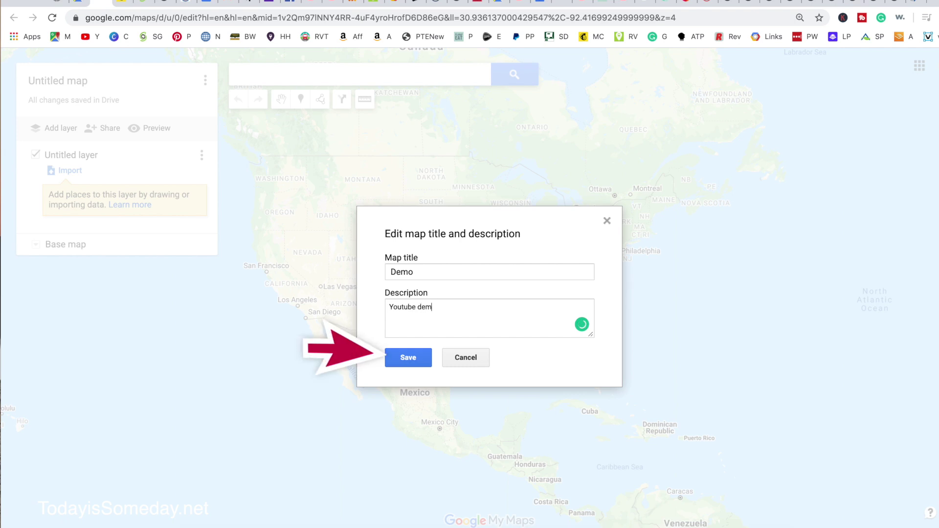
pyautogui.click(416, 362)
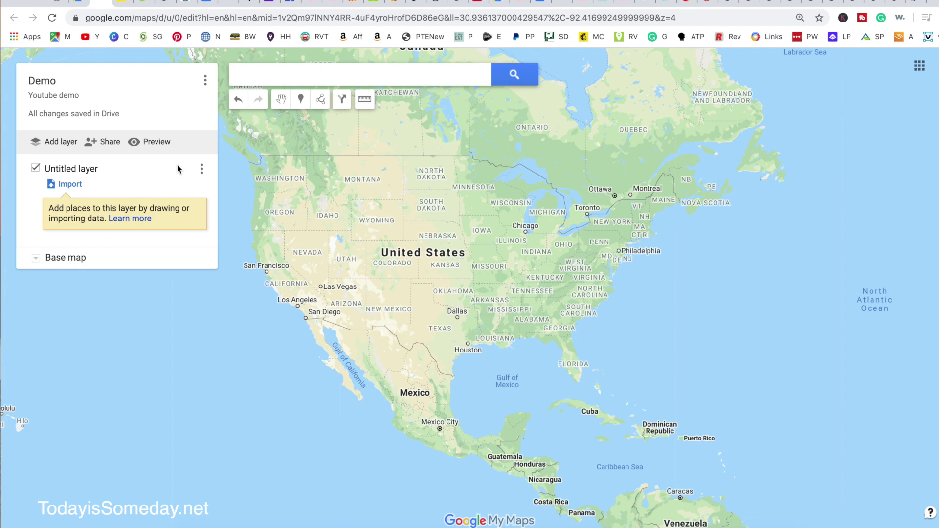
# - Search 'macdill' and add MacDill Air Force Base to the map as a pin
pyautogui.click(248, 74)
pyautogui.write('macdill')
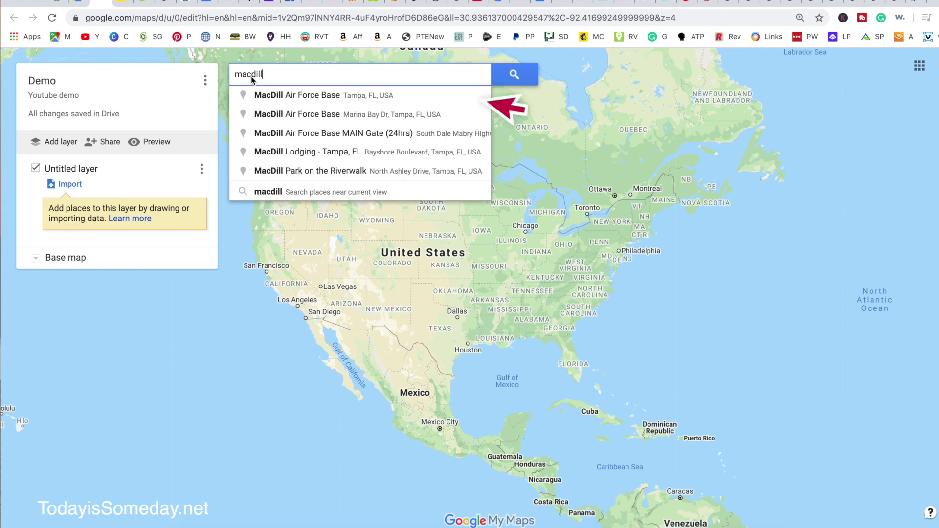
pyautogui.click(332, 95)
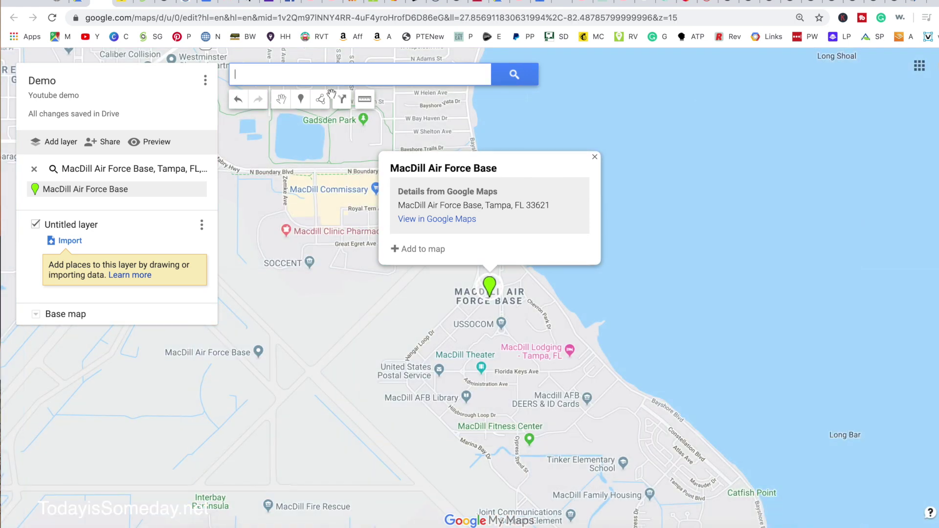
pyautogui.click(415, 251)
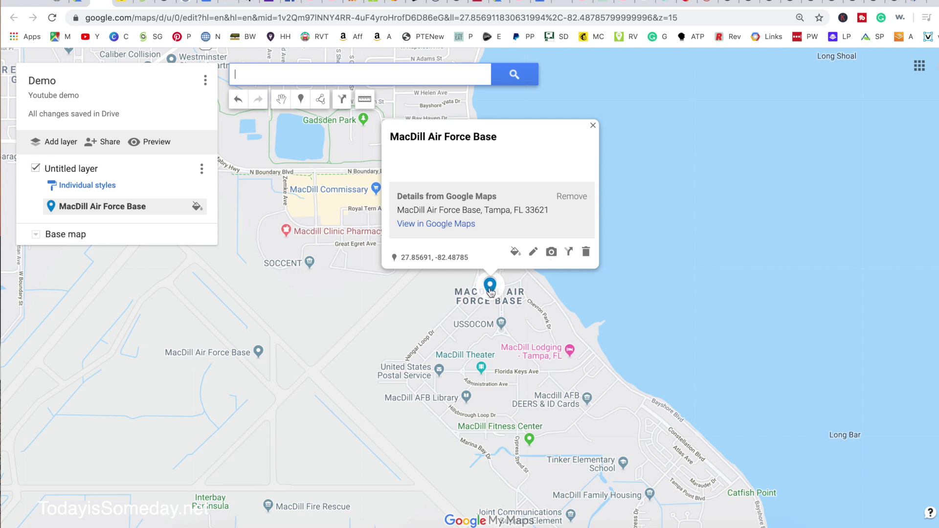
pyautogui.click(515, 251)
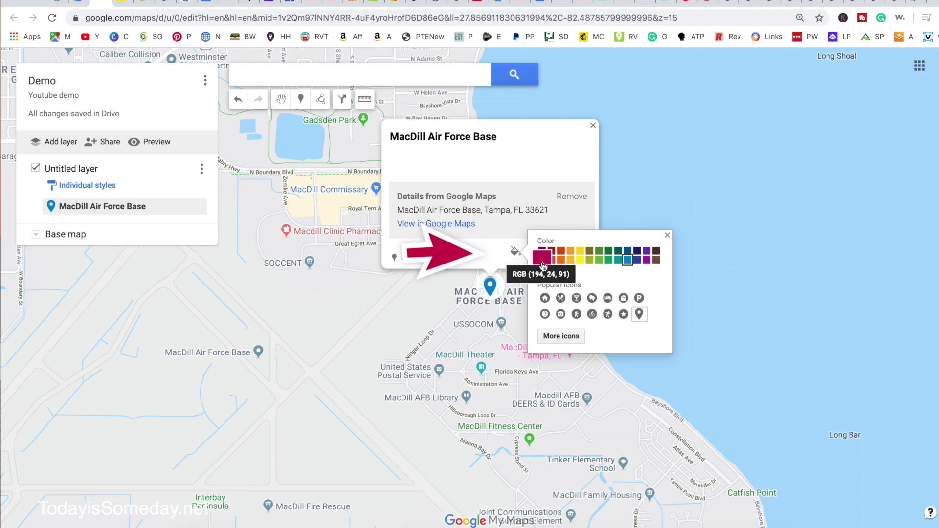
# - Colour the MacDill pin navy and give it the airplane icon found by filtering 'plane'
pyautogui.click(635, 250)
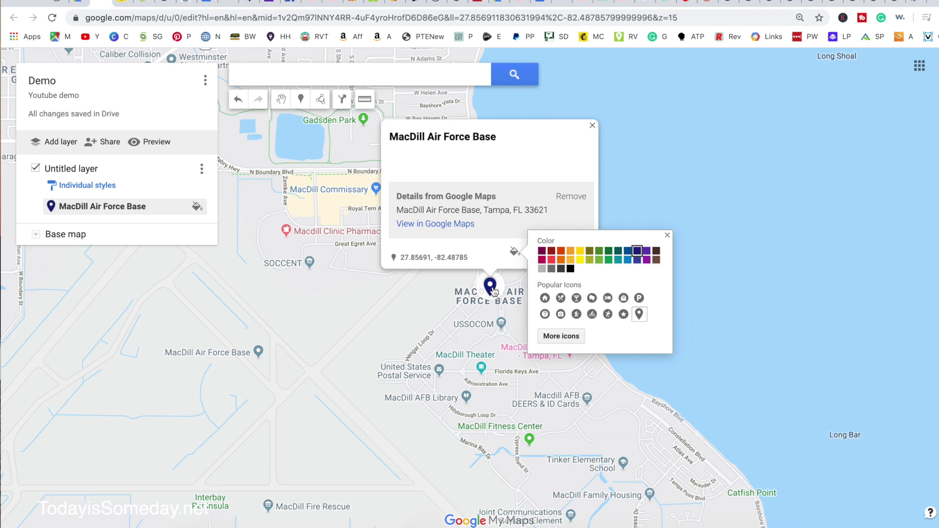
pyautogui.click(570, 336)
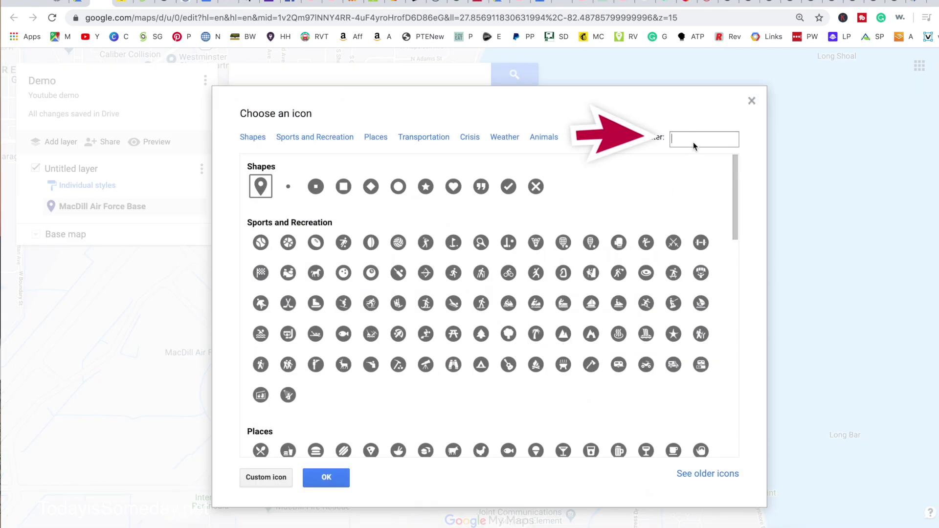
pyautogui.write('plane')
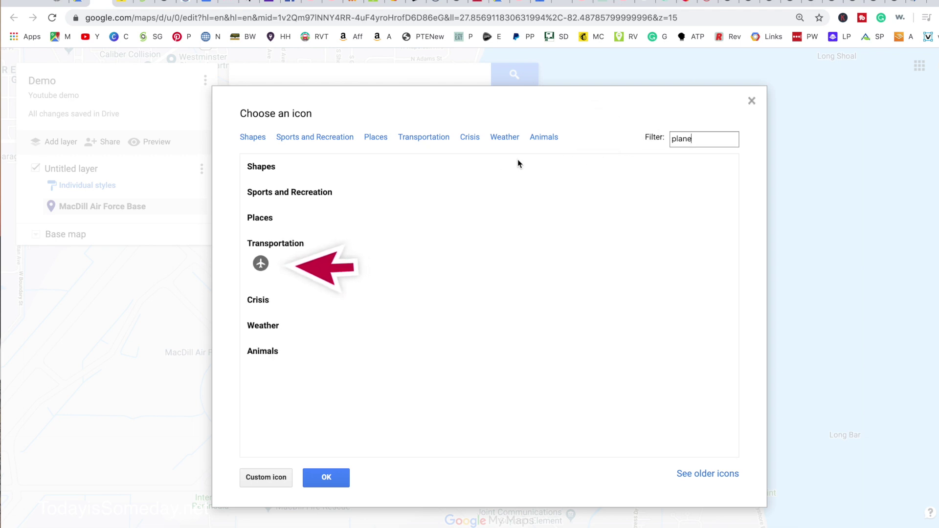
pyautogui.click(261, 263)
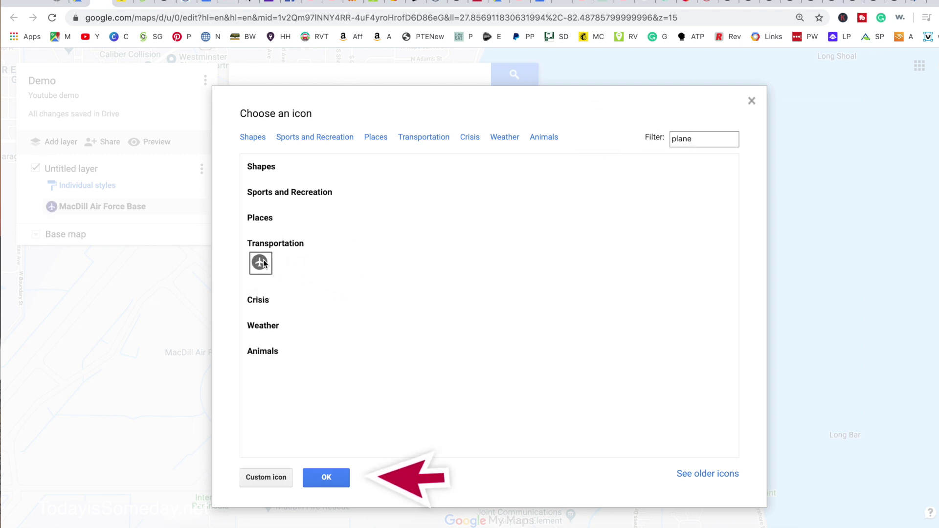
pyautogui.click(327, 478)
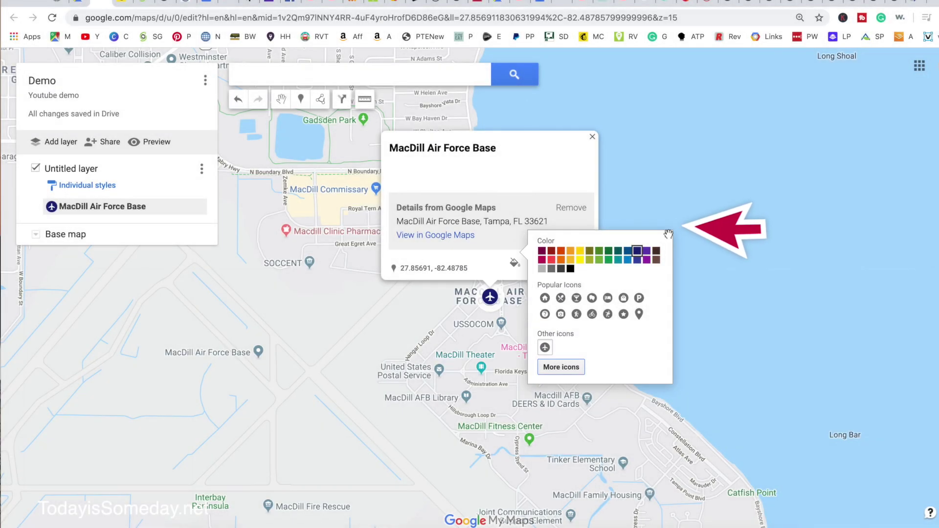
pyautogui.click(668, 235)
# - Give the MacDill pin the description 'Dry Camping $12, Full h/u $20' and save
pyautogui.click(532, 264)
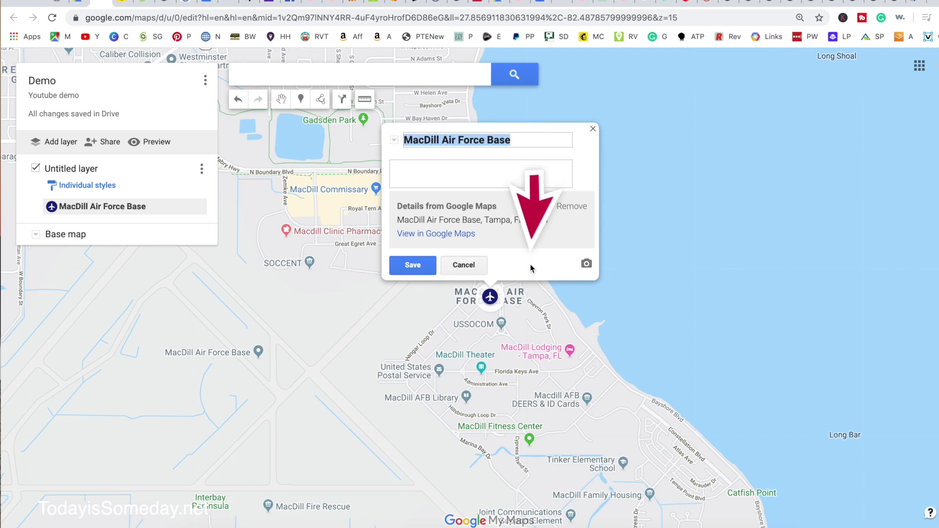
pyautogui.click(451, 181)
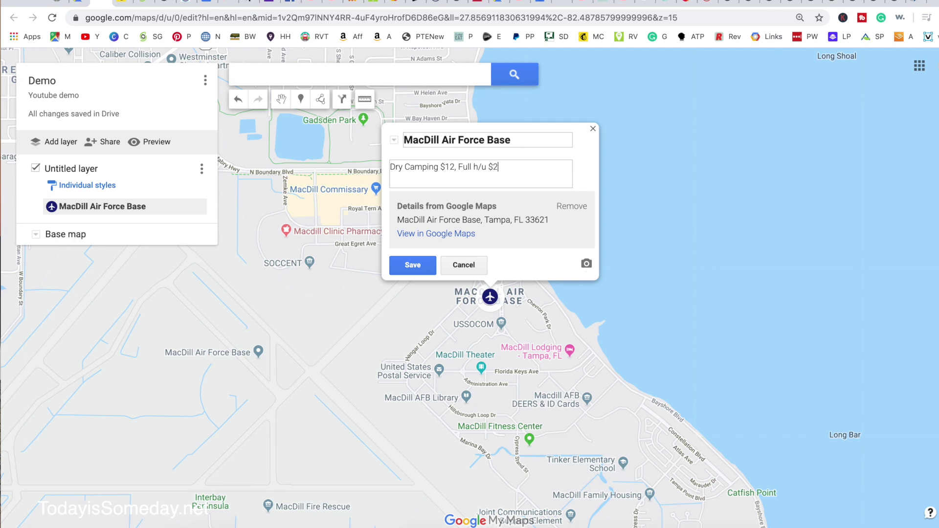
pyautogui.click(413, 265)
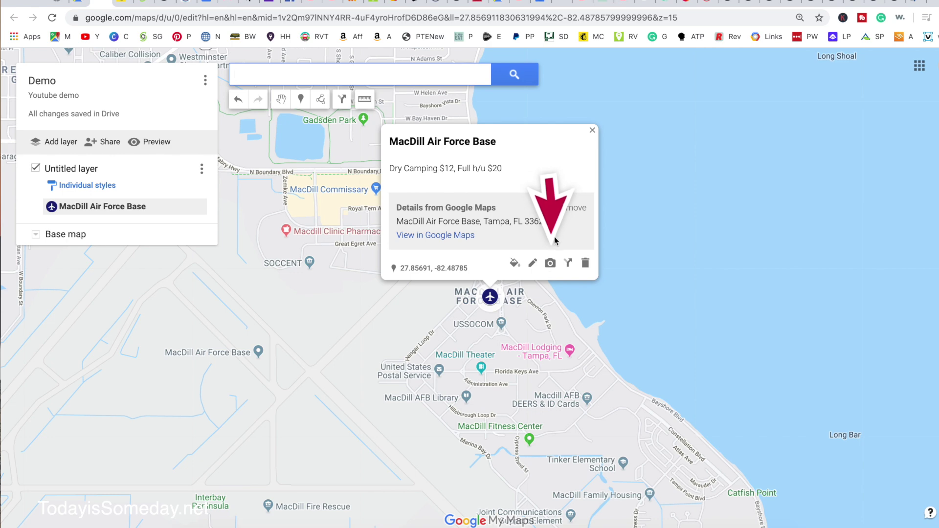
pyautogui.click(551, 267)
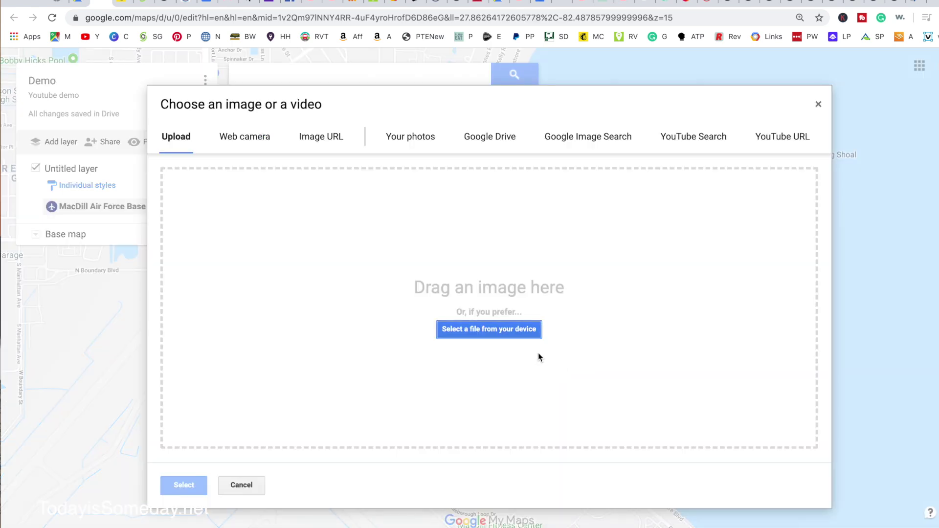
# - Upload macdill ride lem.jpeg from the computer to the MacDill pin and save
pyautogui.click(523, 335)
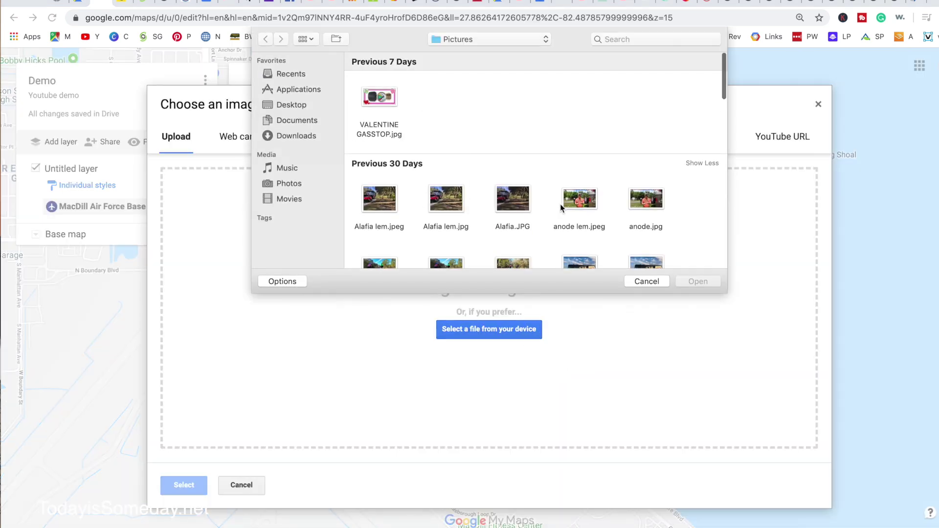
pyautogui.click(637, 40)
pyautogui.write('cdill')
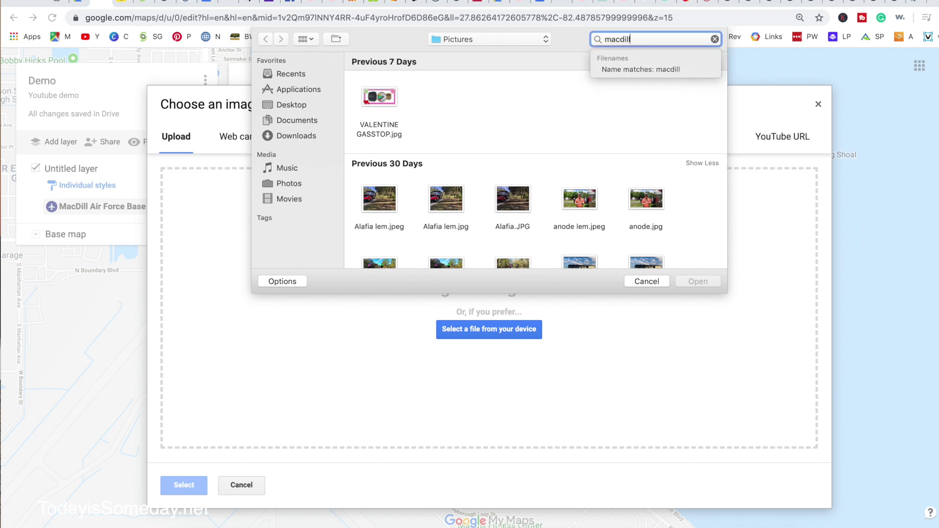
pyautogui.press('Return')
pyautogui.scroll(-5, 537, 151)
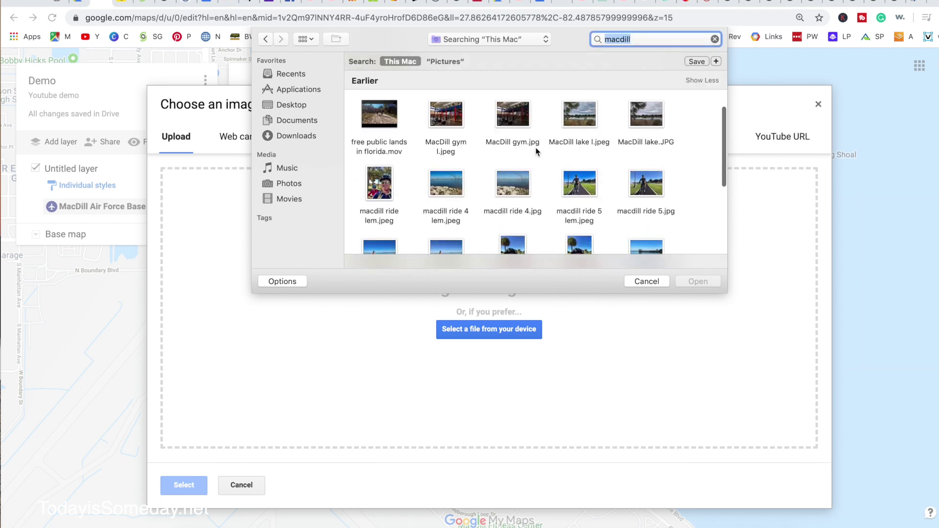
pyautogui.click(379, 159)
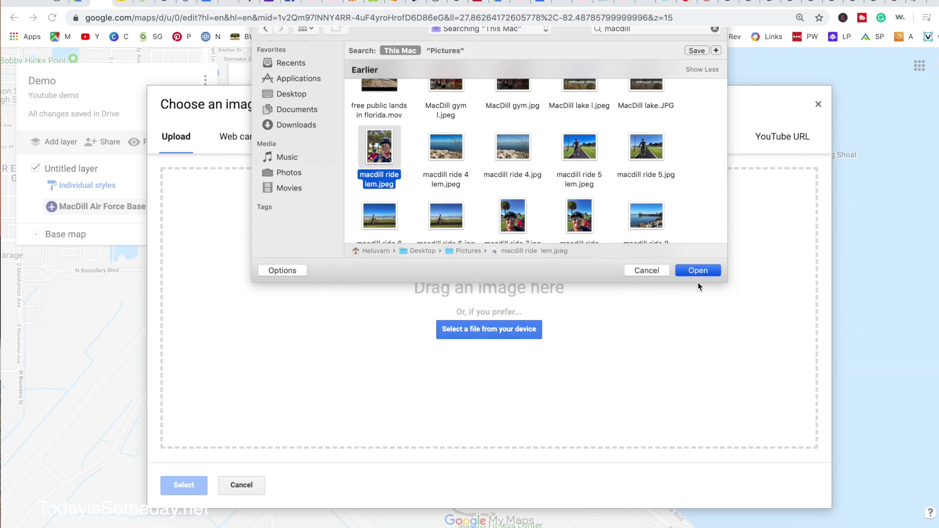
pyautogui.click(699, 281)
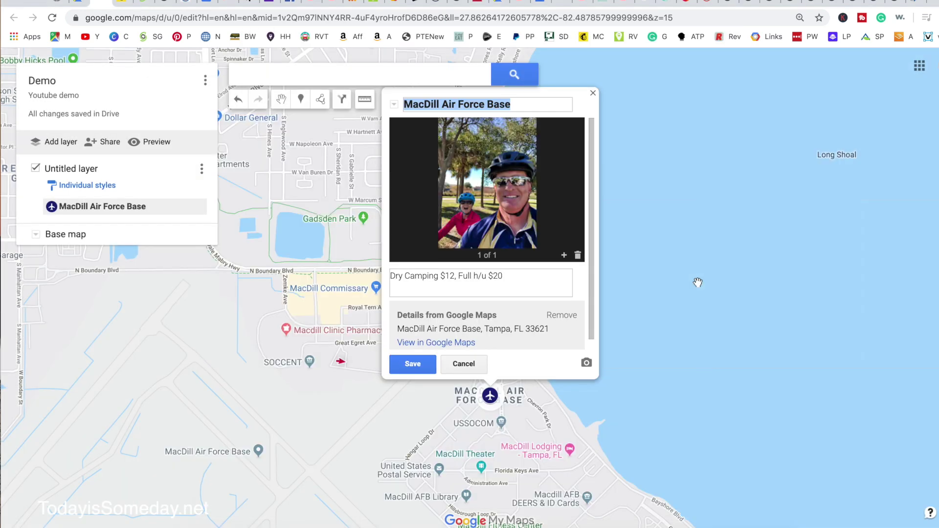
pyautogui.click(413, 365)
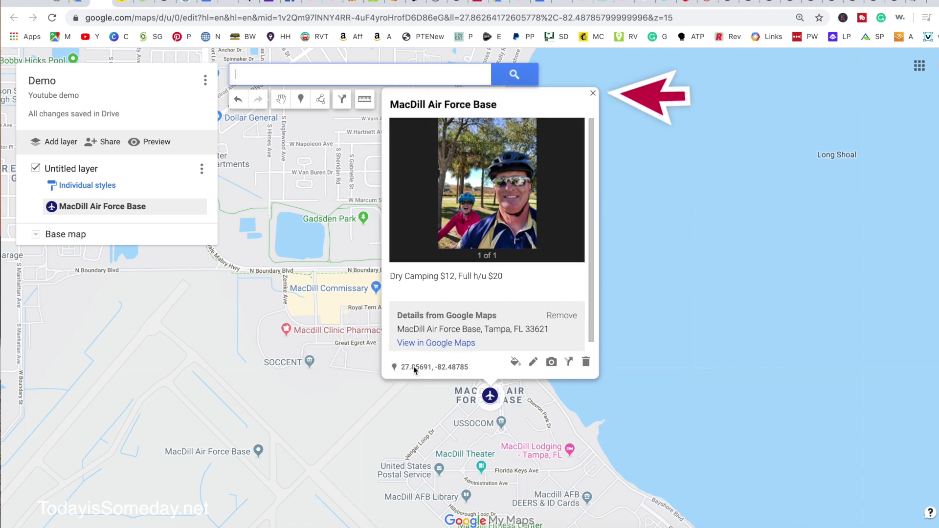
# - Close the MacDill place card and search for 'tallahassee au'
pyautogui.click(352, 409)
pyautogui.click(491, 397)
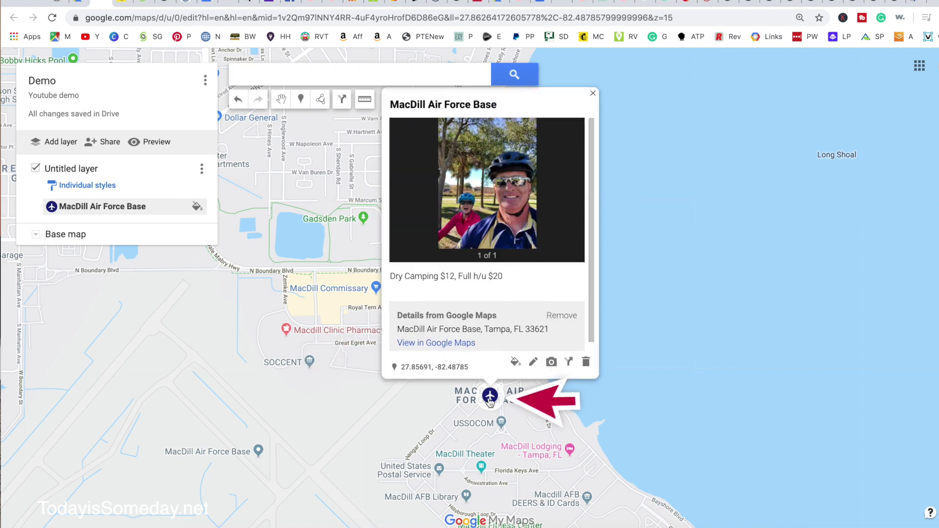
pyautogui.click(593, 93)
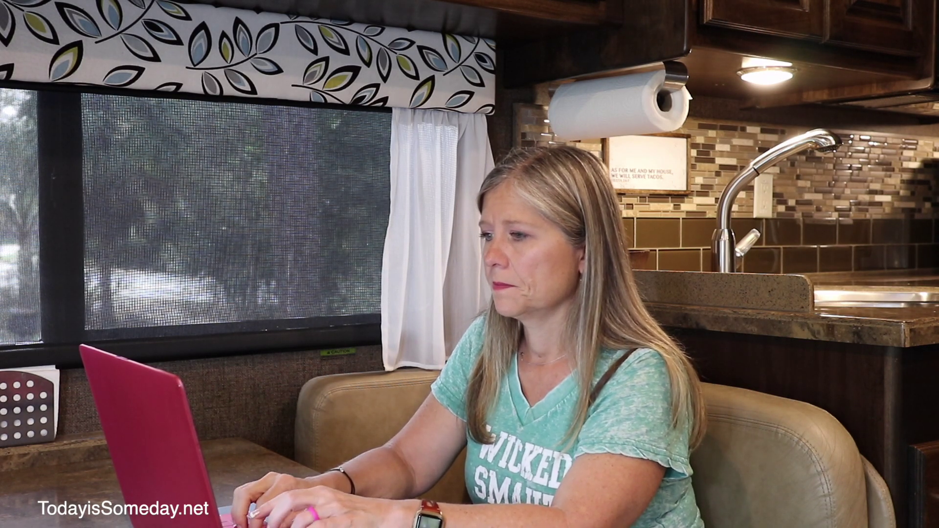
pyautogui.write('ssee')
pyautogui.write(' au')
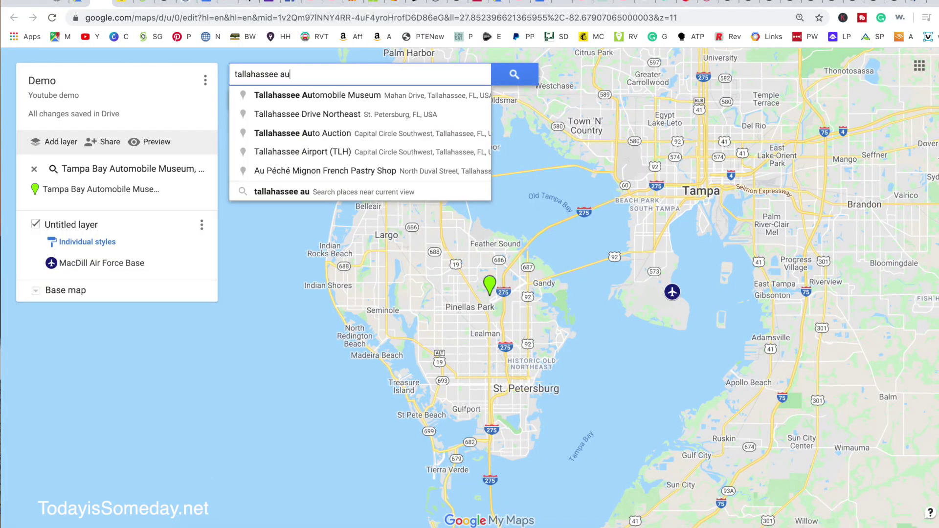
# - Add Tallahassee Automobile Museum to the map as a yellow pin with the museum icon
pyautogui.click(384, 96)
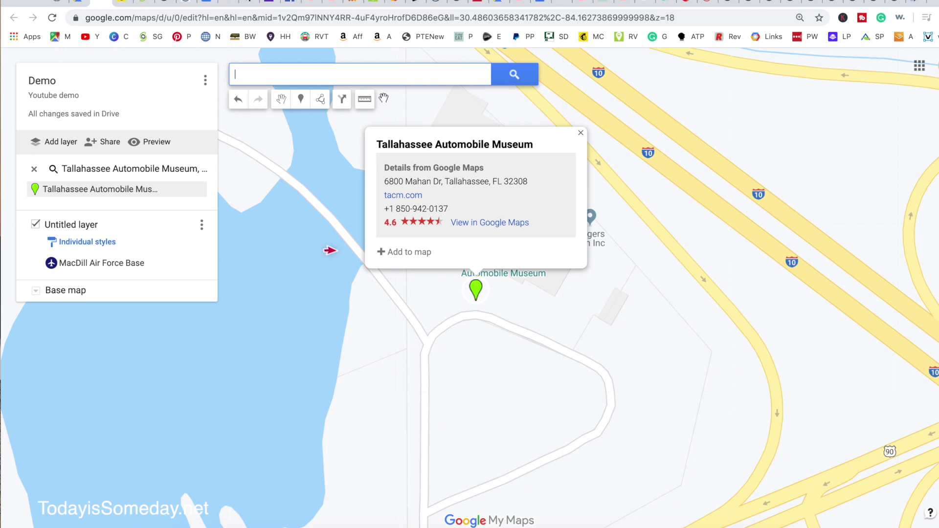
pyautogui.click(395, 250)
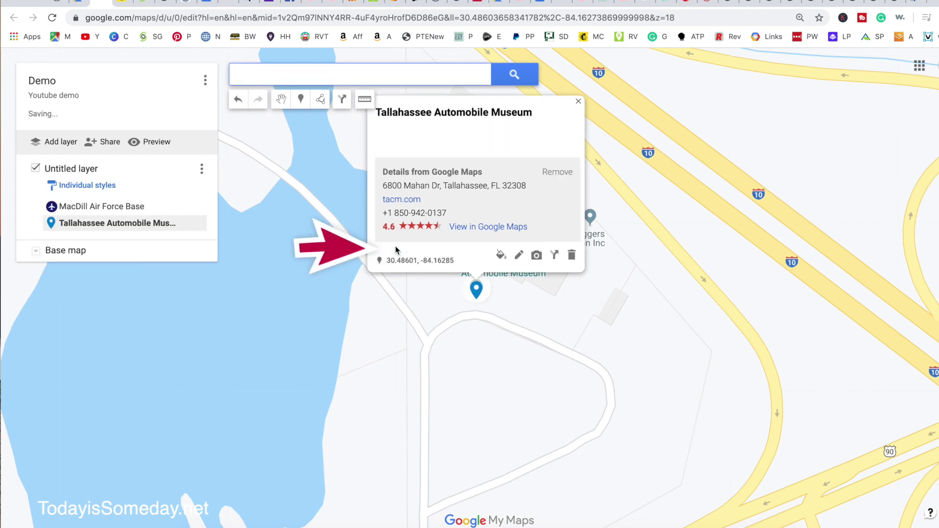
pyautogui.click(501, 256)
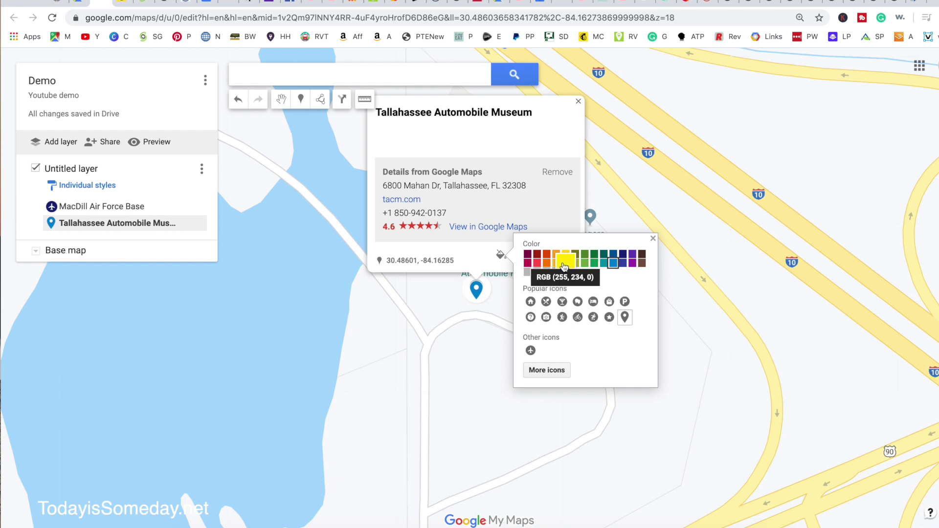
pyautogui.click(565, 258)
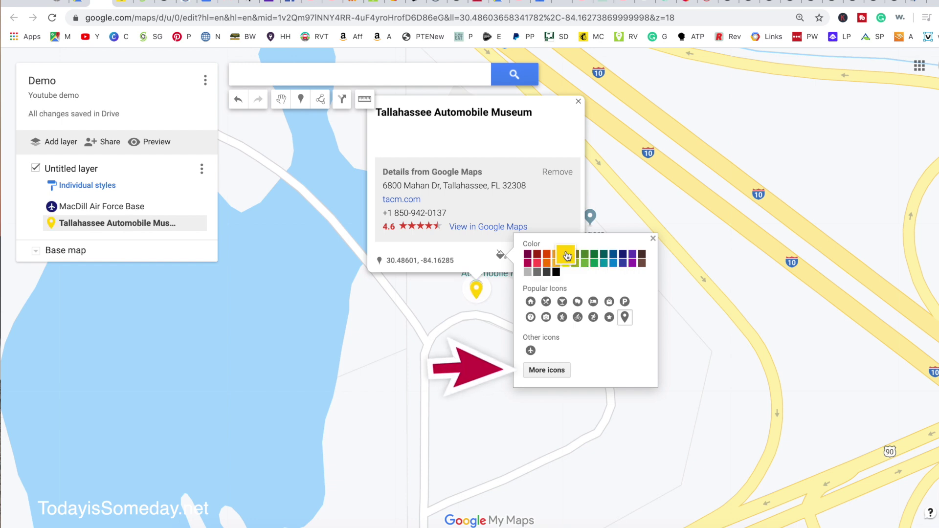
pyautogui.click(546, 370)
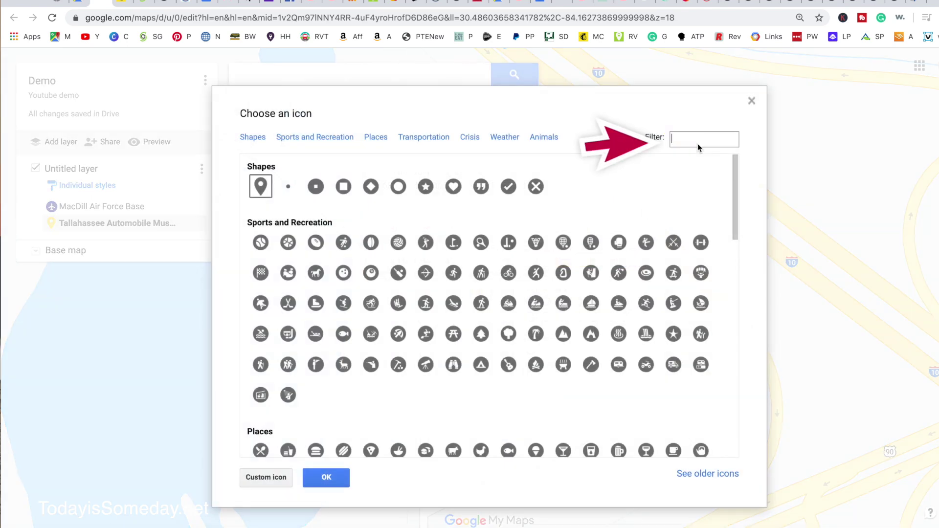
pyautogui.write('mus')
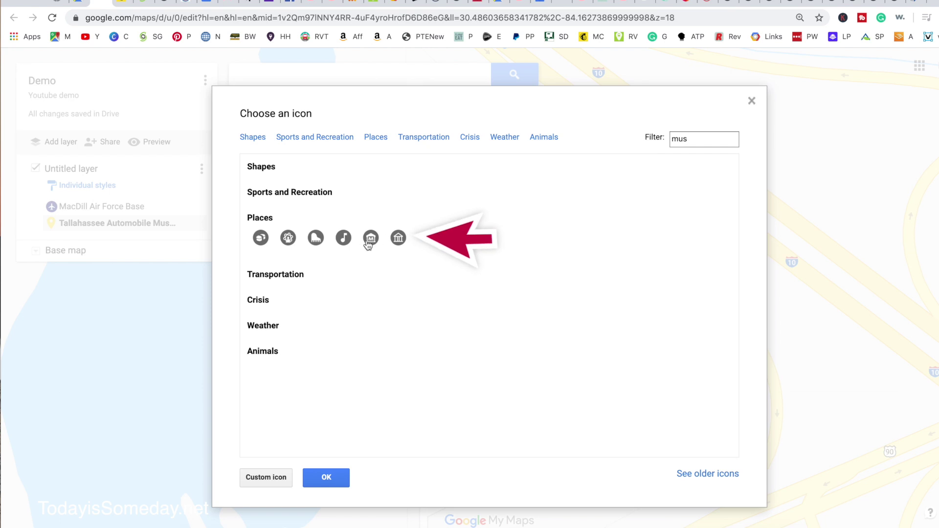
pyautogui.click(398, 238)
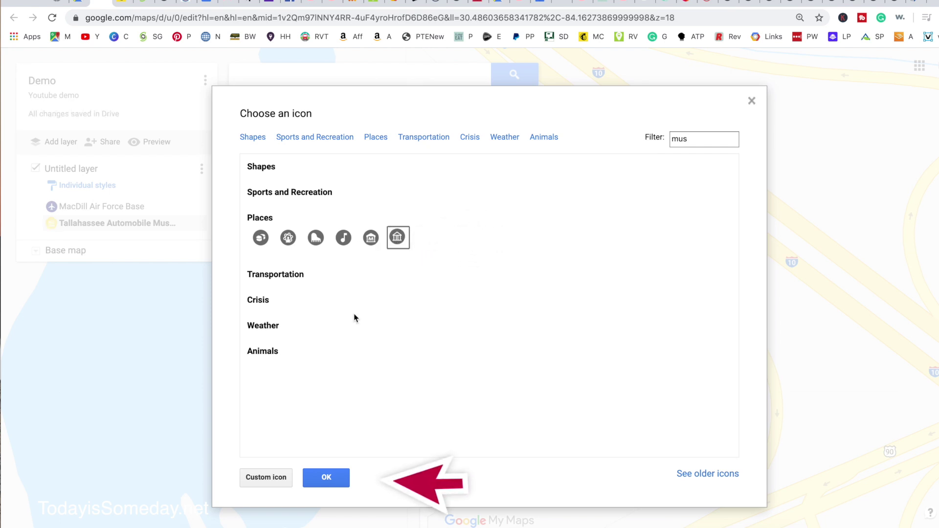
pyautogui.click(332, 477)
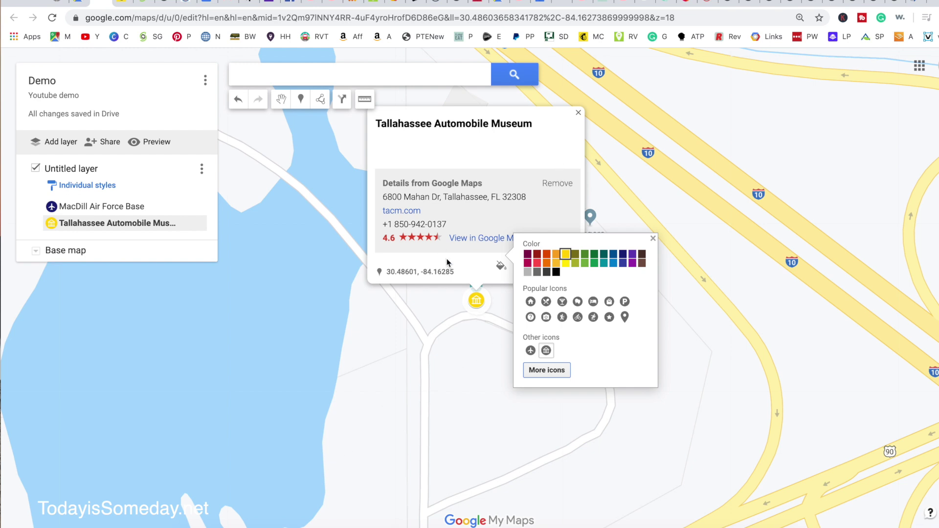
# - Describe the museum as 'Boondockers Welcome, grass, great restaurant across the street', fixing 'resturant', and save
pyautogui.click(654, 239)
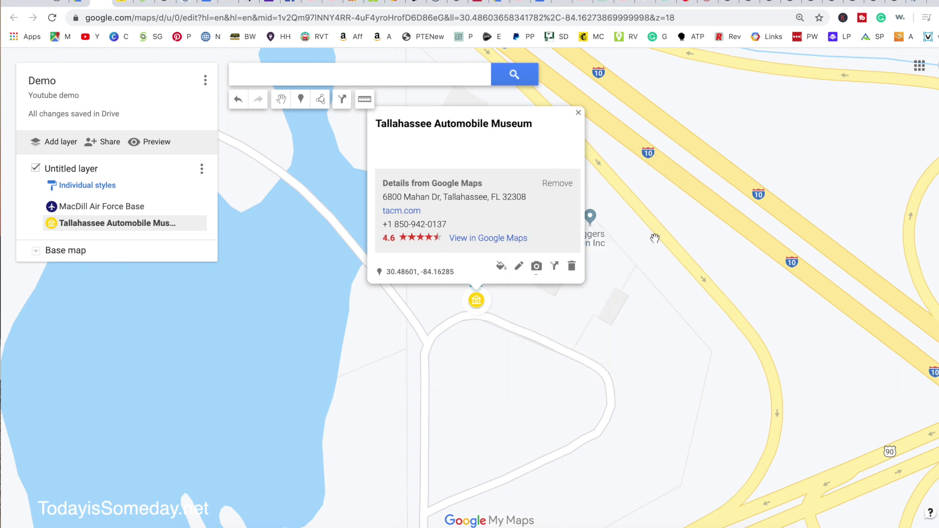
pyautogui.click(519, 266)
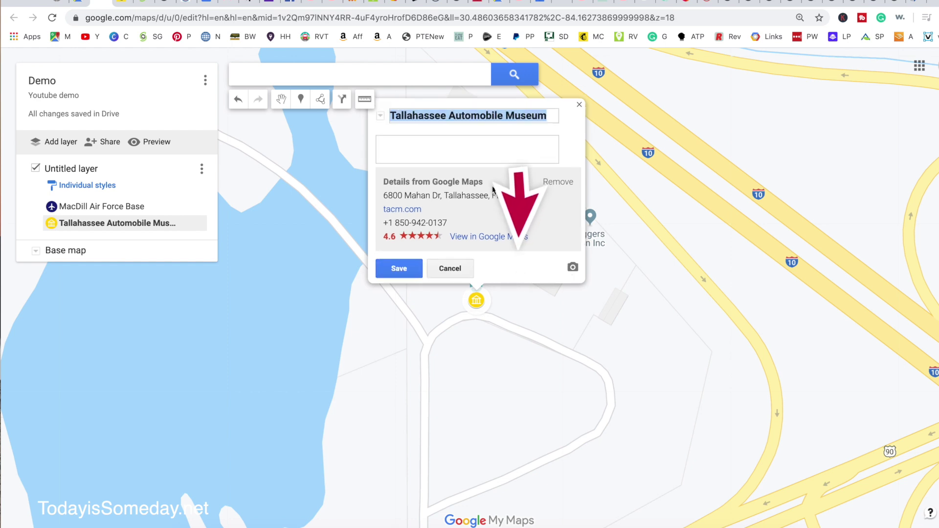
pyautogui.click(486, 150)
pyautogui.write('Boo')
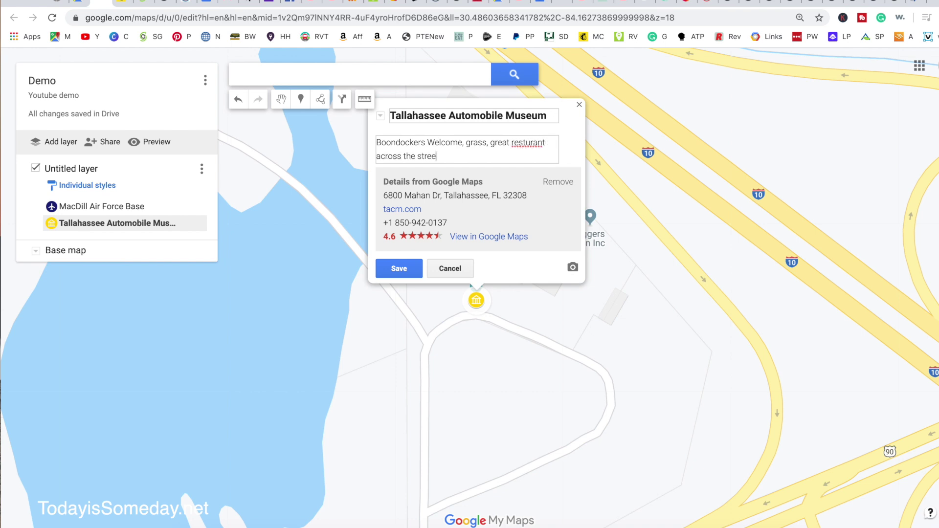
pyautogui.rightClick(525, 139)
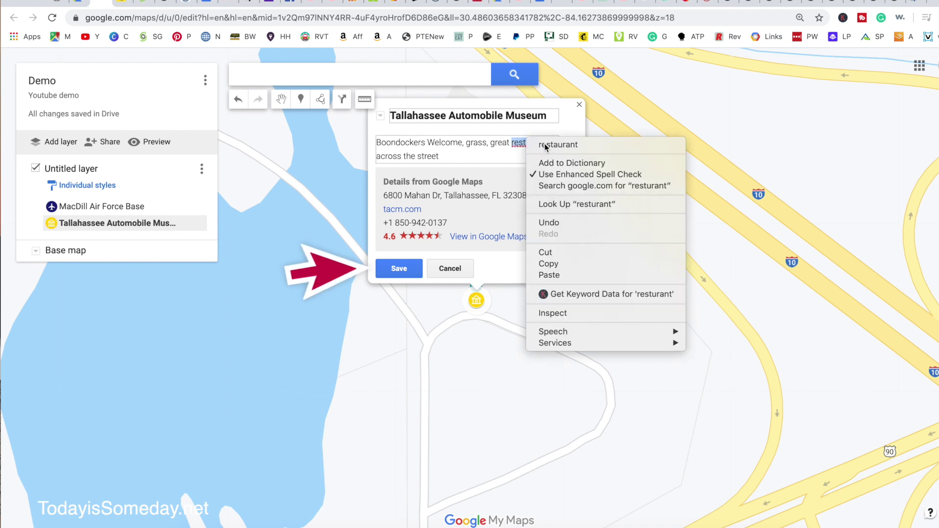
pyautogui.click(543, 145)
pyautogui.click(409, 268)
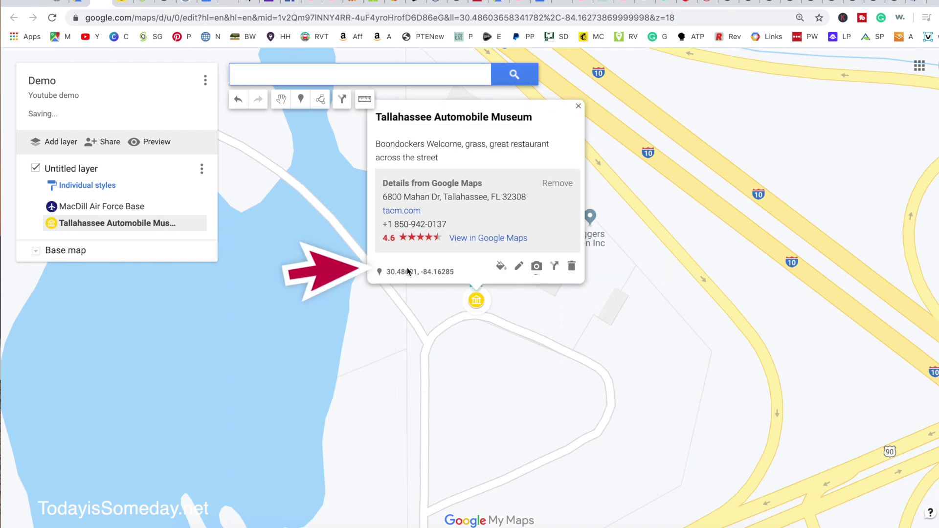
pyautogui.click(561, 392)
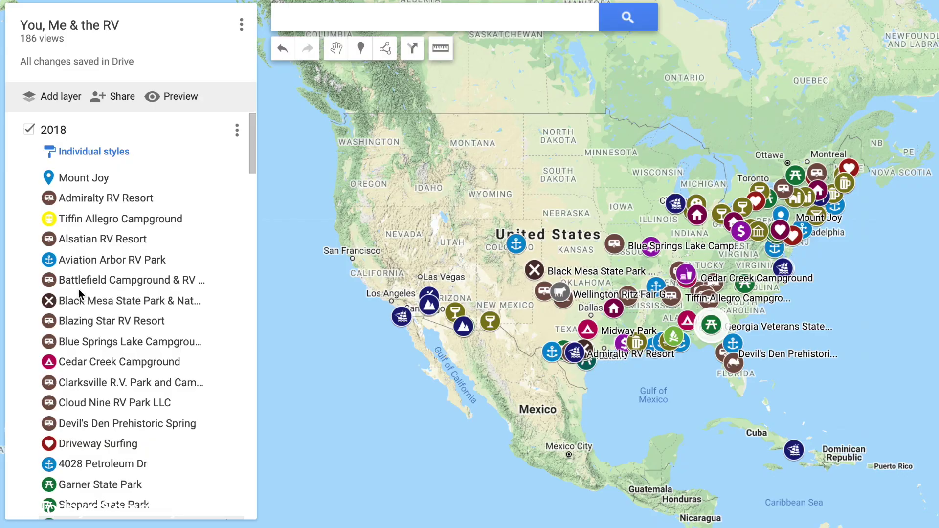
# - Scroll through the 'You, Me & the RV' example map's layer list, then return to the Demo map
pyautogui.scroll(-10, 79, 289)
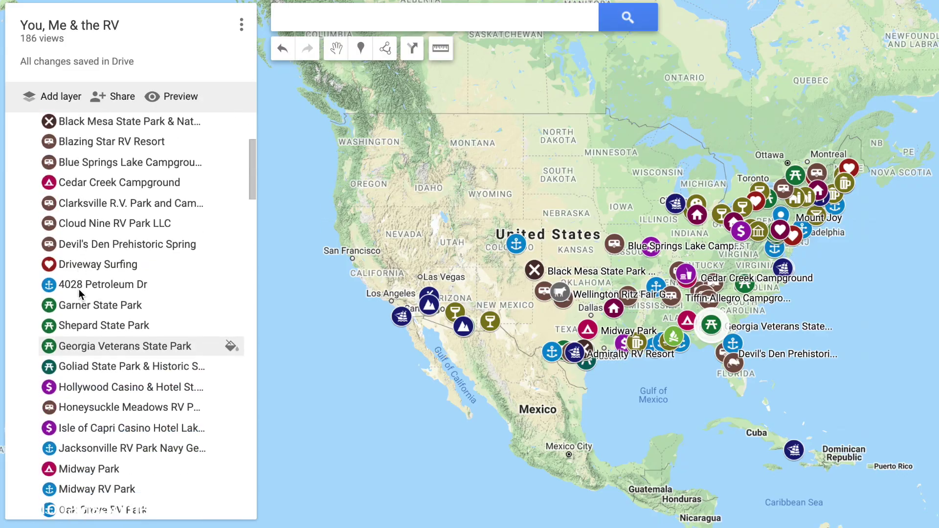
pyautogui.scroll(-4, 80, 293)
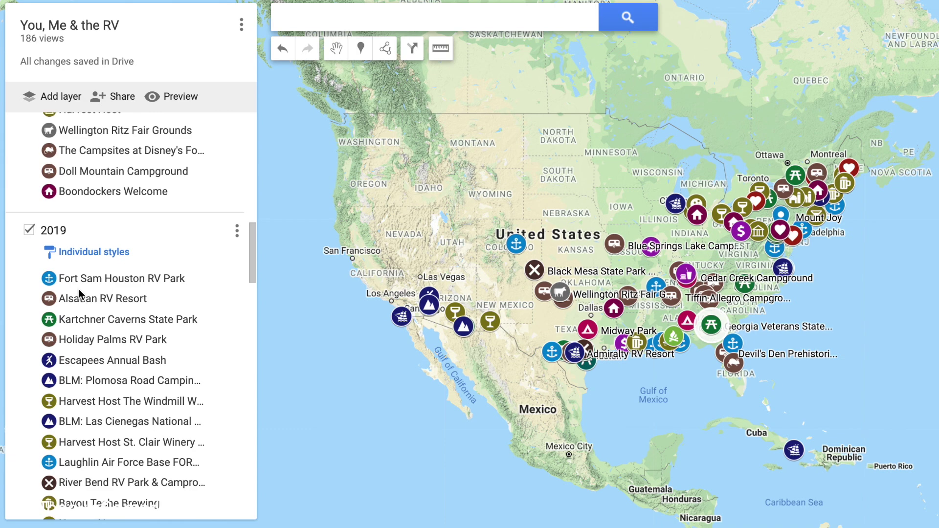
pyautogui.scroll(-20, 44, 236)
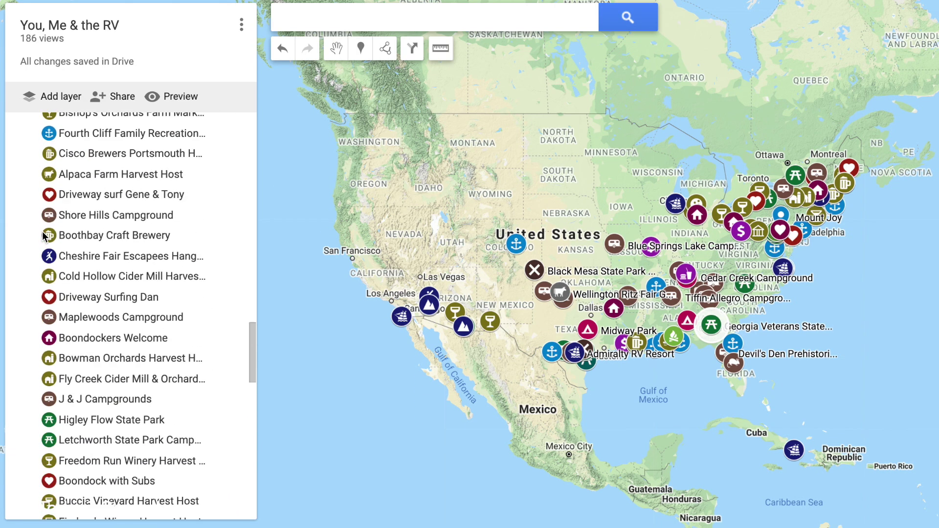
pyautogui.scroll(-12, 43, 236)
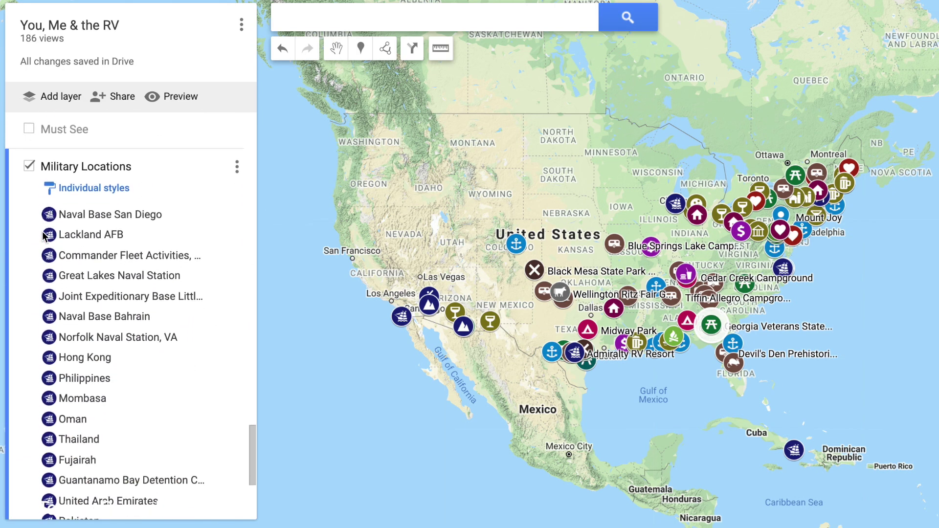
pyautogui.scroll(-3, 43, 235)
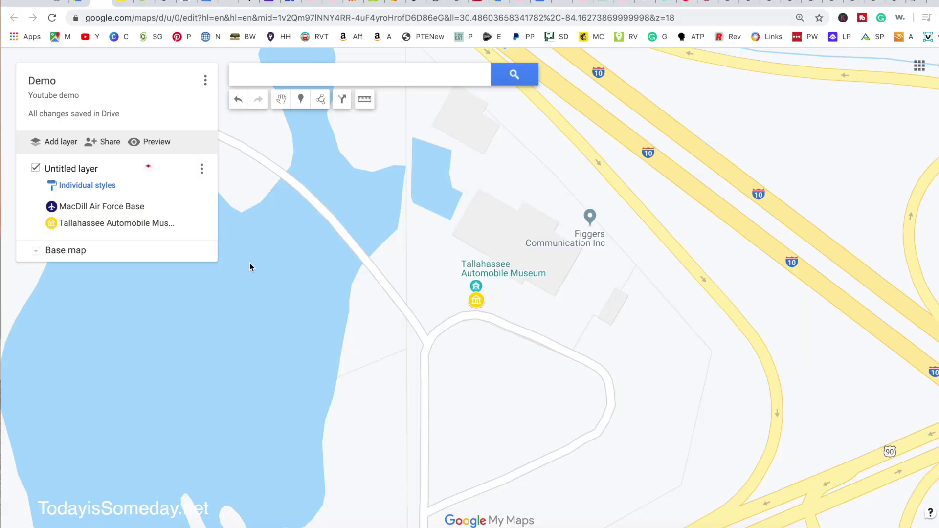
# - Rename the Demo map's Untitled layer to 'RV 2020'
pyautogui.click(71, 168)
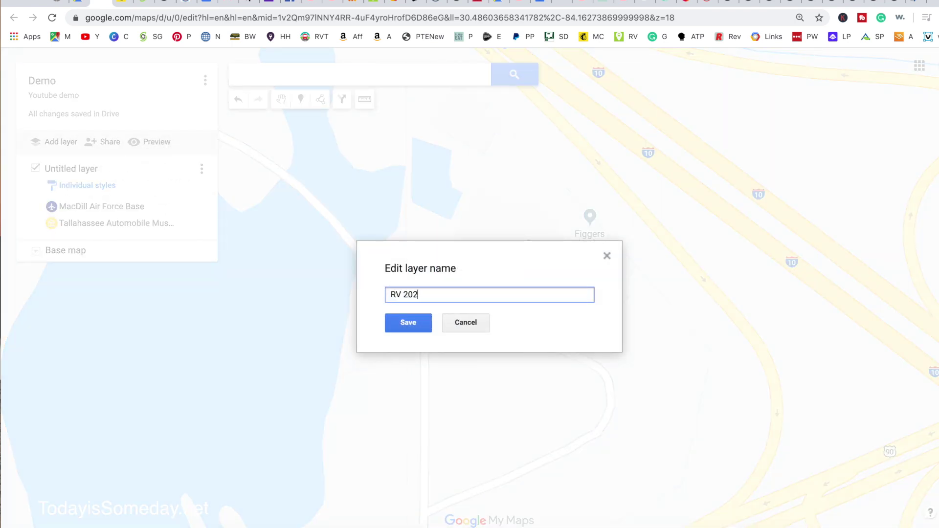
pyautogui.write('RV 2020')
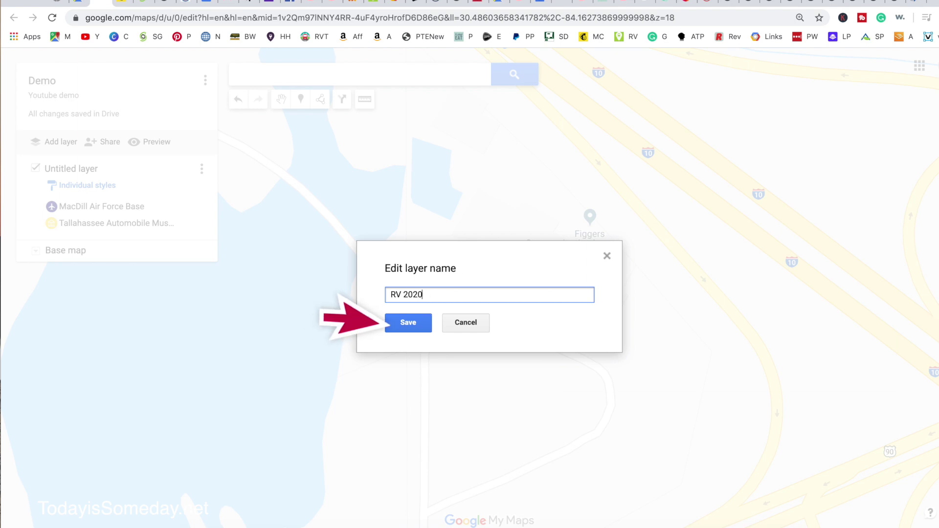
pyautogui.click(406, 323)
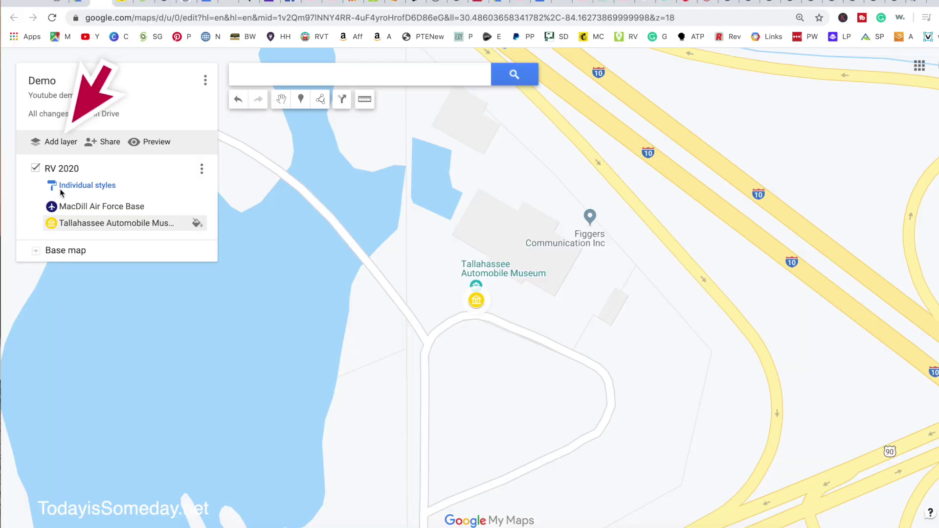
# - Add a second, empty layer named 'RV 2019' below RV 2020
pyautogui.click(57, 142)
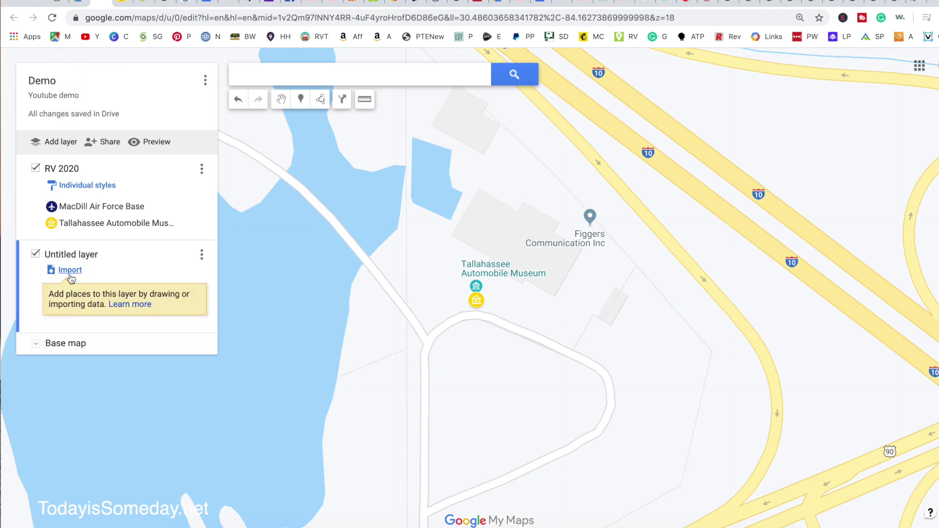
pyautogui.click(73, 254)
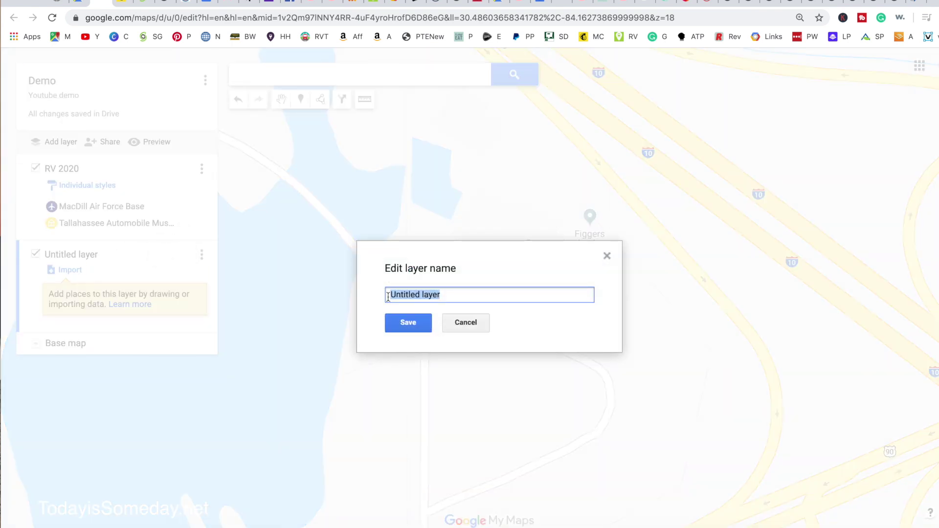
pyautogui.write('RV 2019')
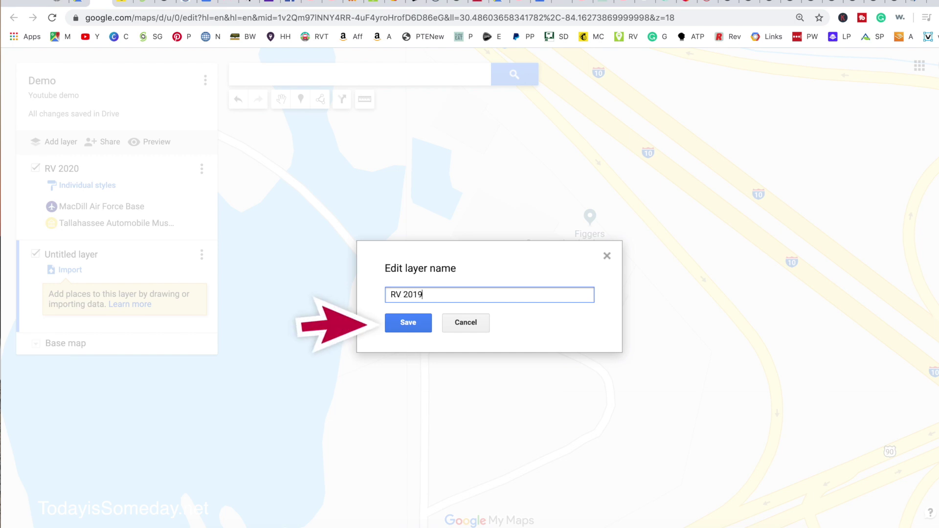
pyautogui.click(415, 327)
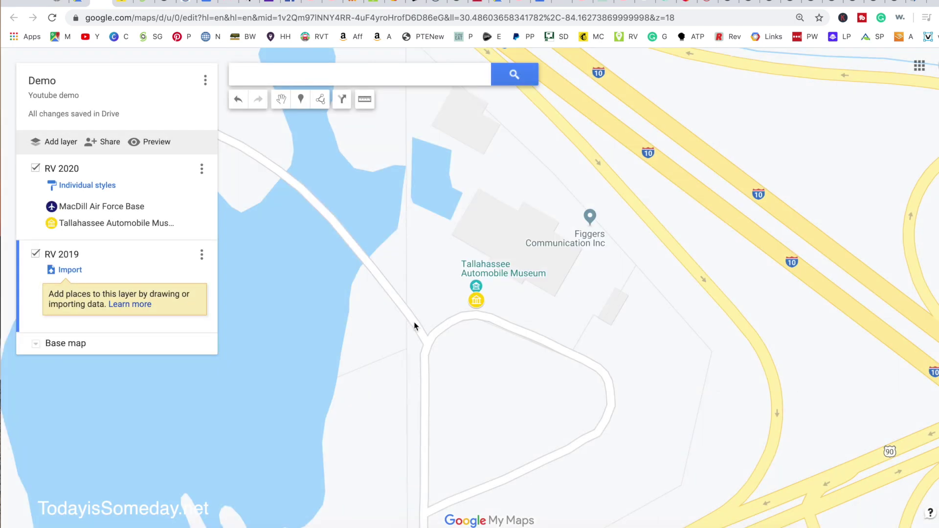
pyautogui.click(368, 78)
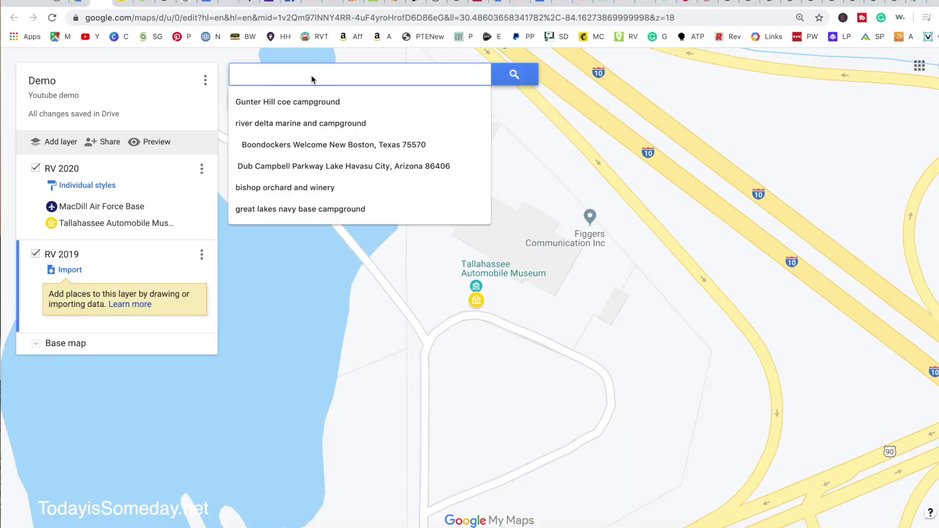
# - Search 'grayton beach' and add Grayton Beach State Park as a pin in the RV 2019 layer
pyautogui.write('g')
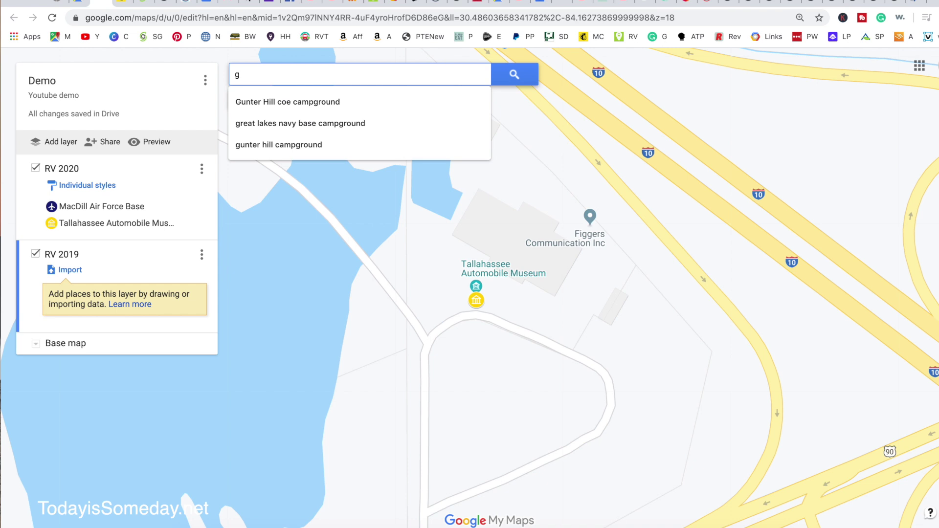
pyautogui.write('rayton ')
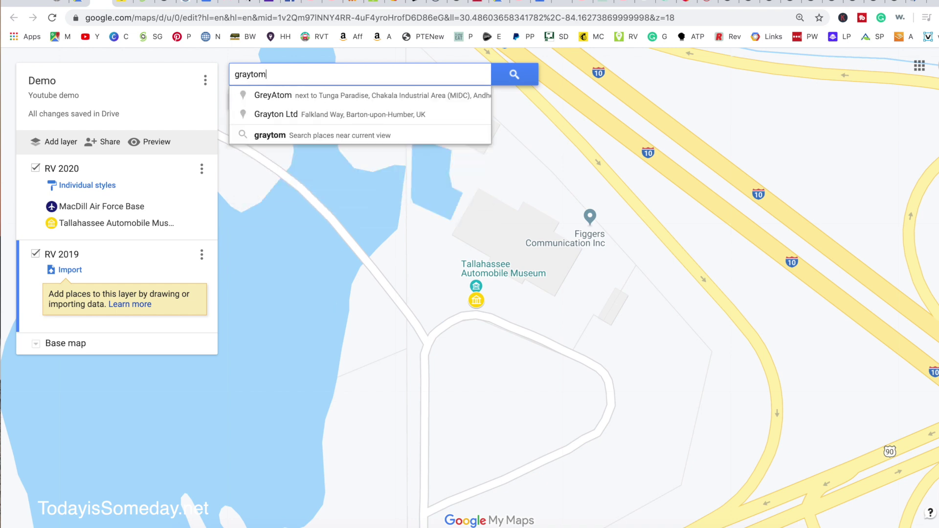
pyautogui.write('bec')
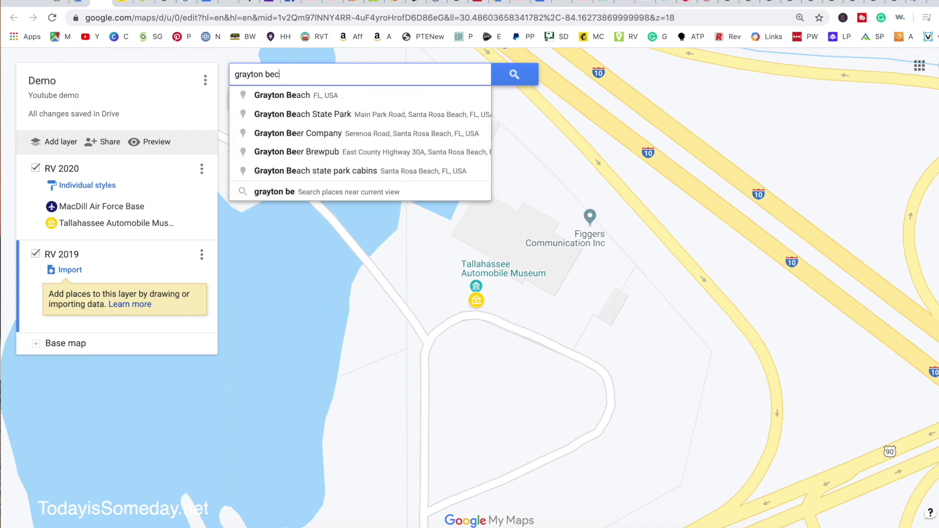
pyautogui.press('BackSpace')
pyautogui.write('ach')
pyautogui.click(339, 113)
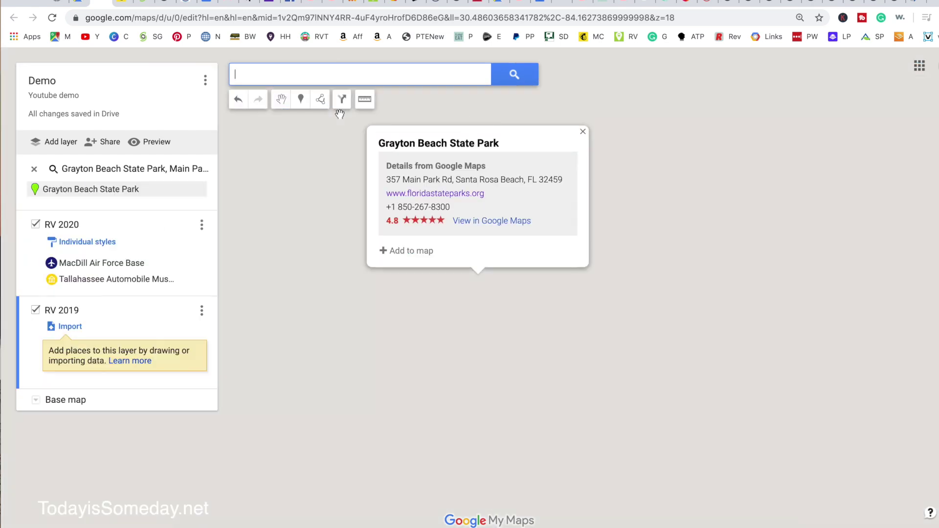
pyautogui.click(403, 252)
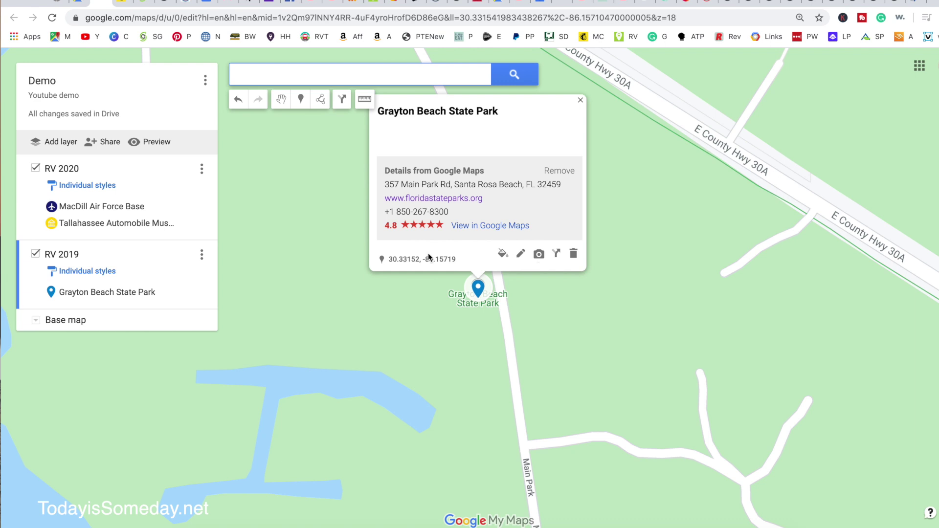
# - Change the Grayton Beach State Park pin to green with a palm-tree icon
pyautogui.click(504, 256)
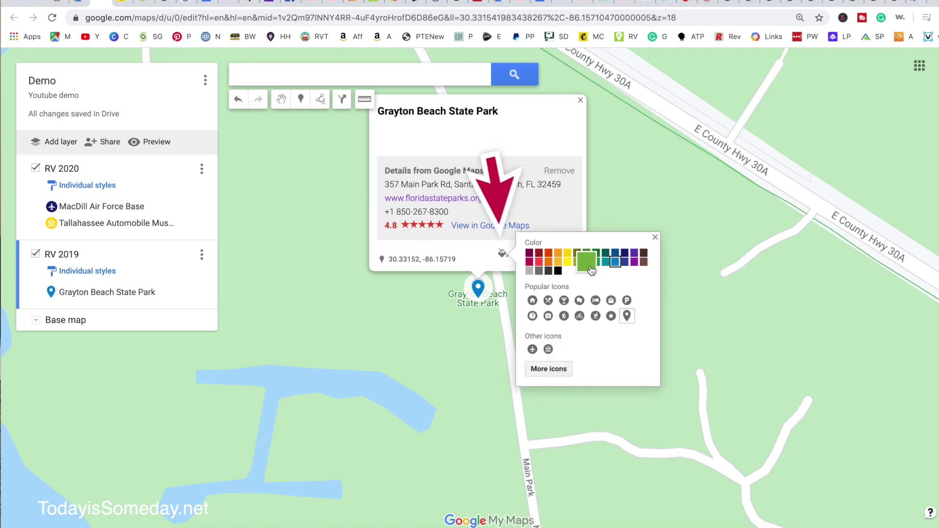
pyautogui.click(599, 254)
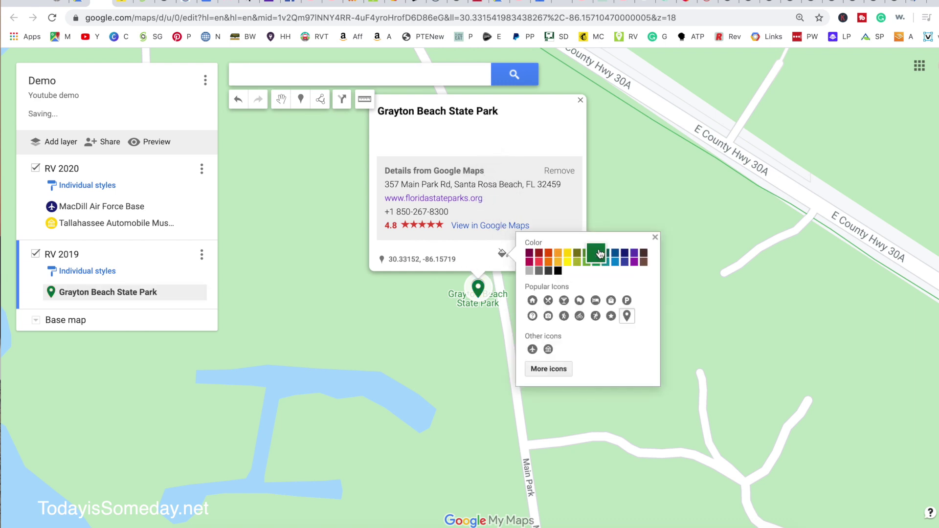
pyautogui.click(556, 370)
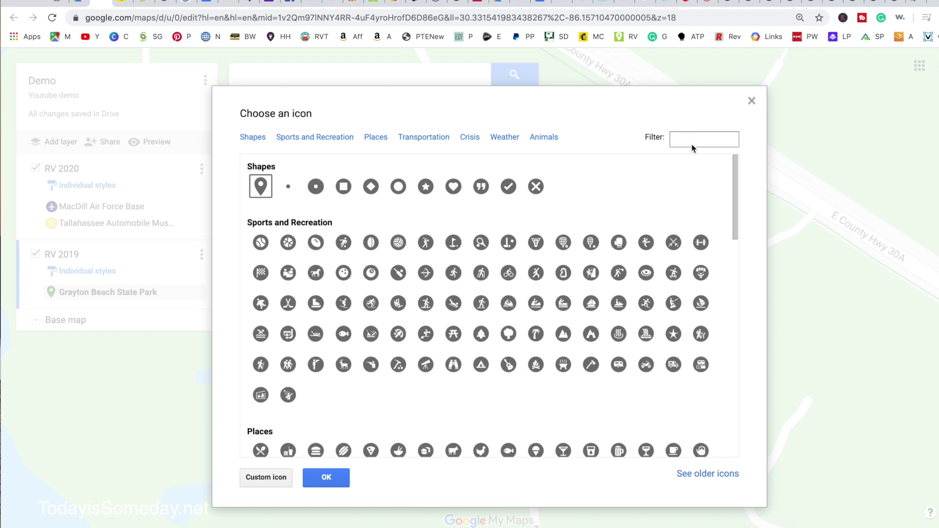
pyautogui.write('tree')
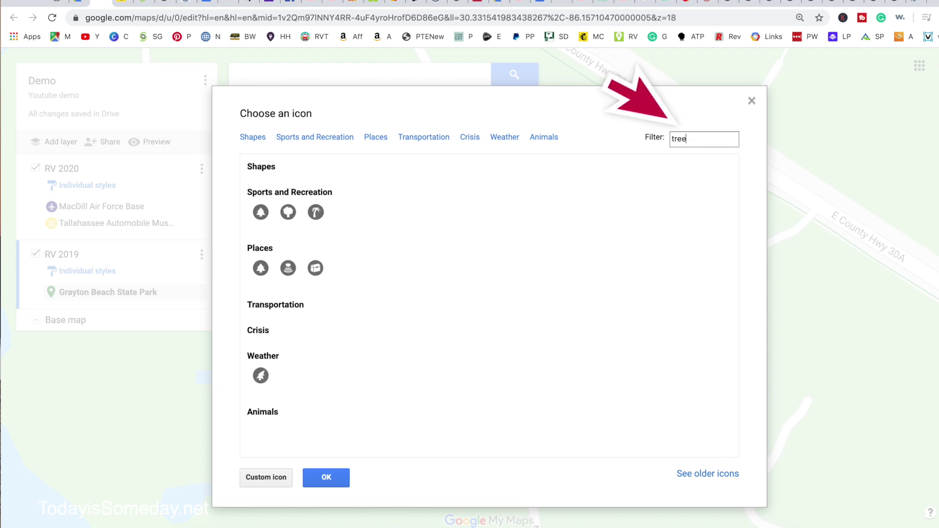
pyautogui.click(316, 213)
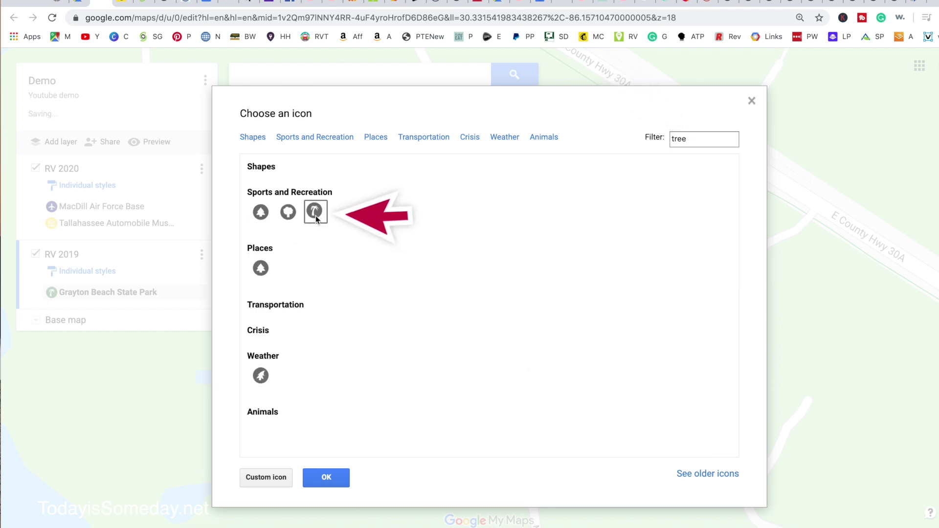
pyautogui.click(326, 477)
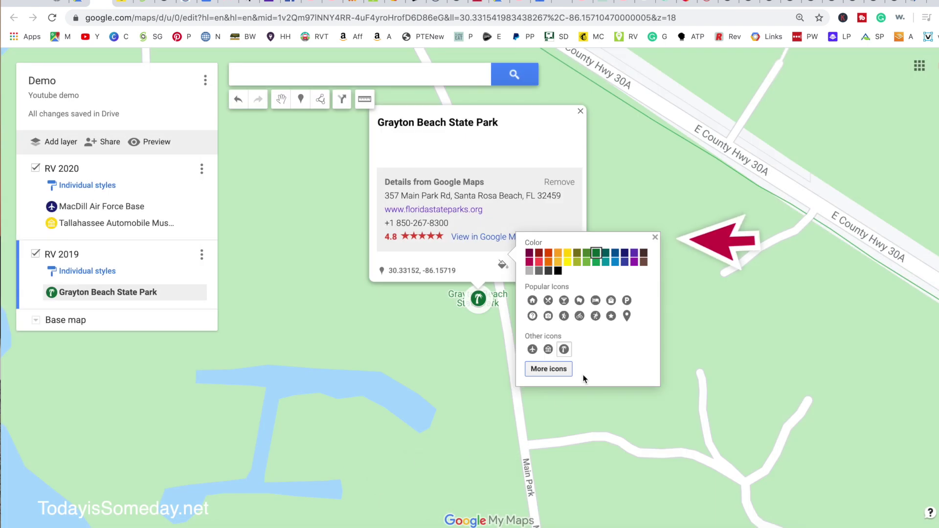
pyautogui.click(656, 238)
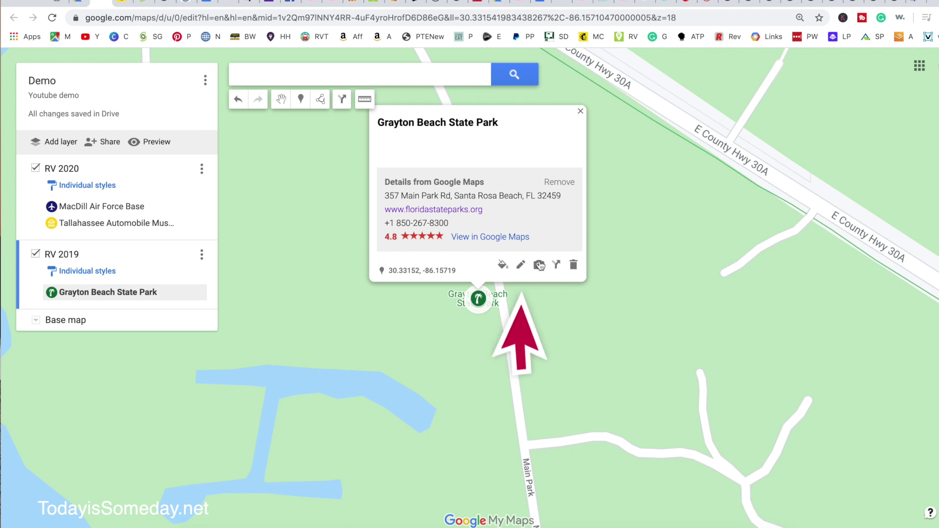
# - Give Grayton Beach State Park the description 'Full Hookups, $20, on the beach' and close its card
pyautogui.click(520, 264)
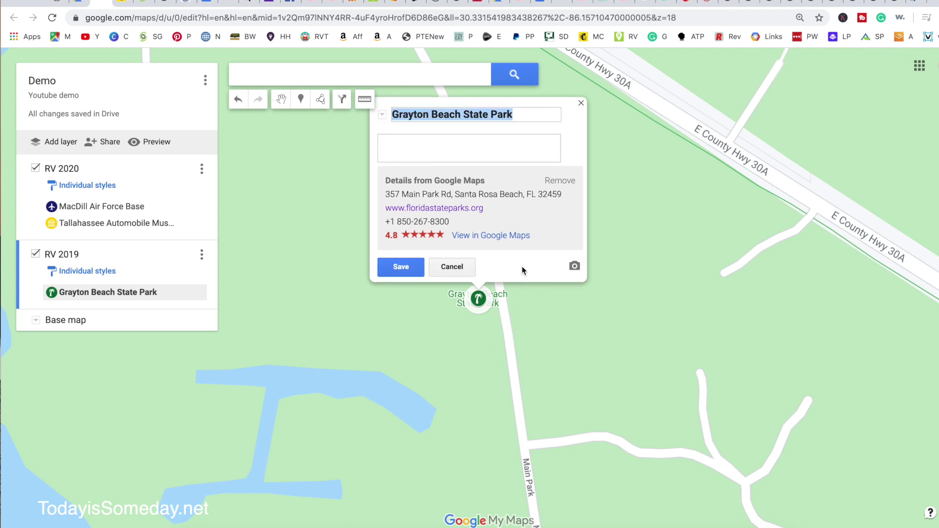
pyautogui.click(492, 150)
pyautogui.write('Full Hookups, $20, on the beach')
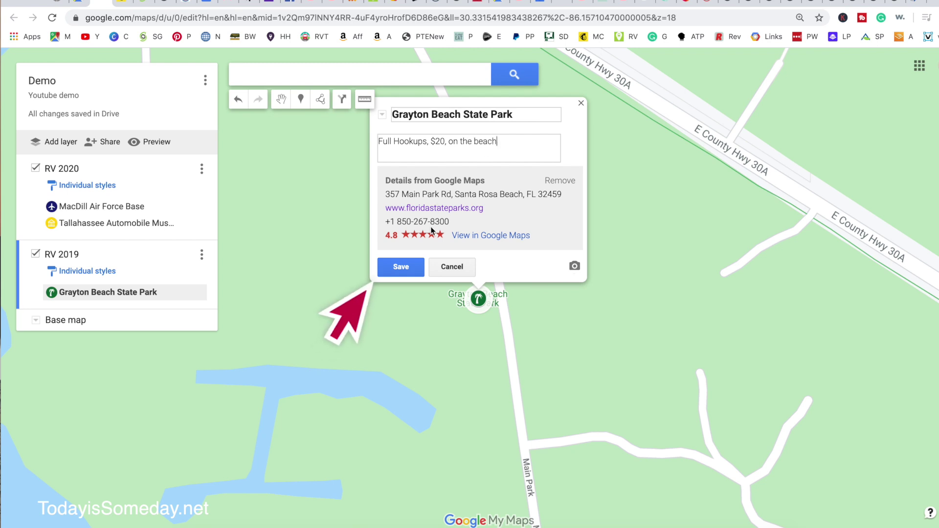
pyautogui.click(402, 269)
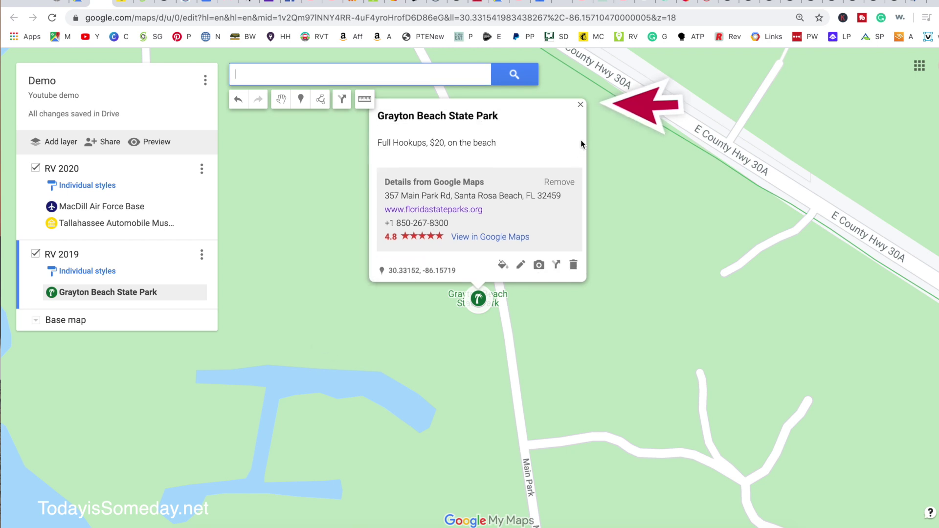
pyautogui.click(581, 104)
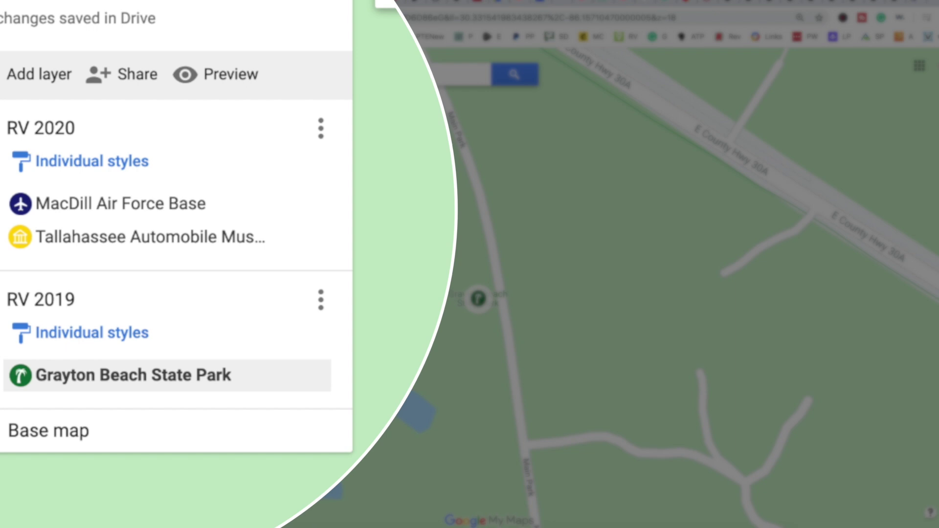
# - Zoom out to the Southeast US and toggle the visibility of the RV 2019 and RV 2020 layers
pyautogui.scroll(-5, 489, 296)
pyautogui.scroll(-9, 489, 297)
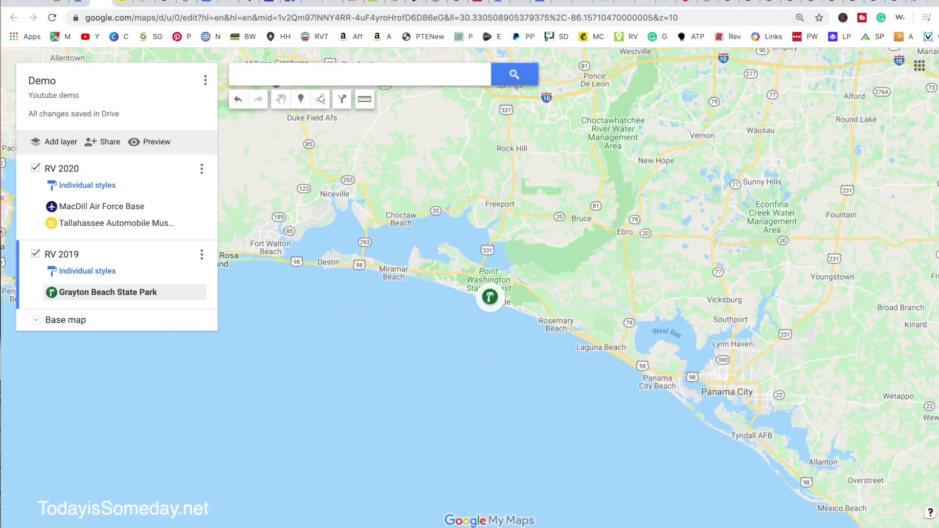
pyautogui.scroll(2, 490, 296)
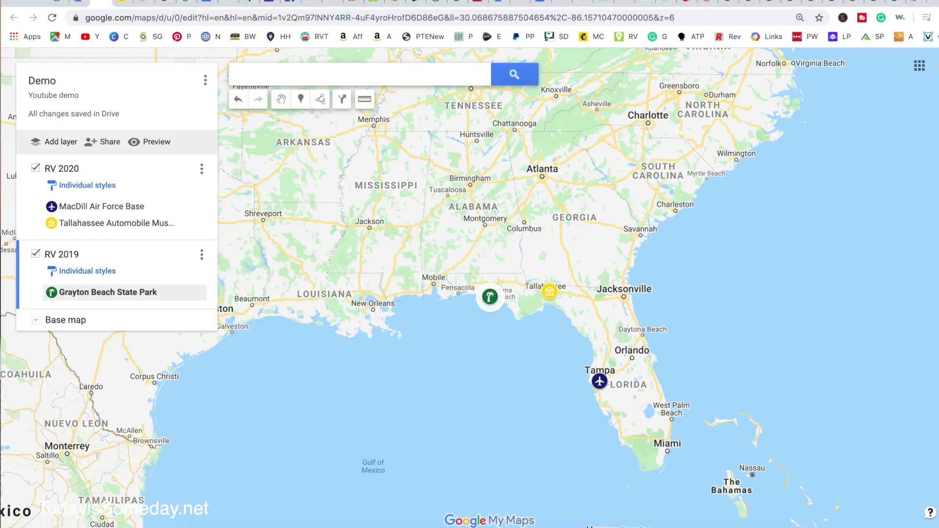
pyautogui.click(38, 254)
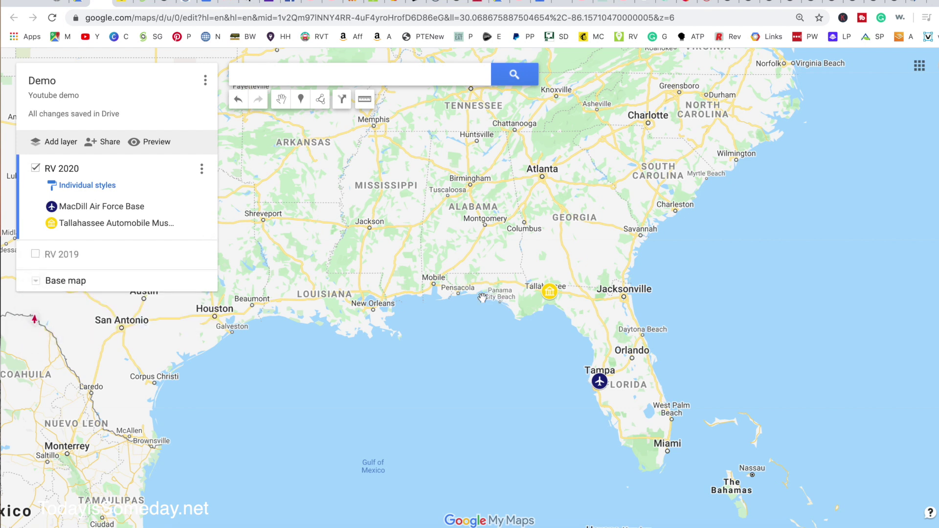
pyautogui.click(36, 255)
pyautogui.click(35, 168)
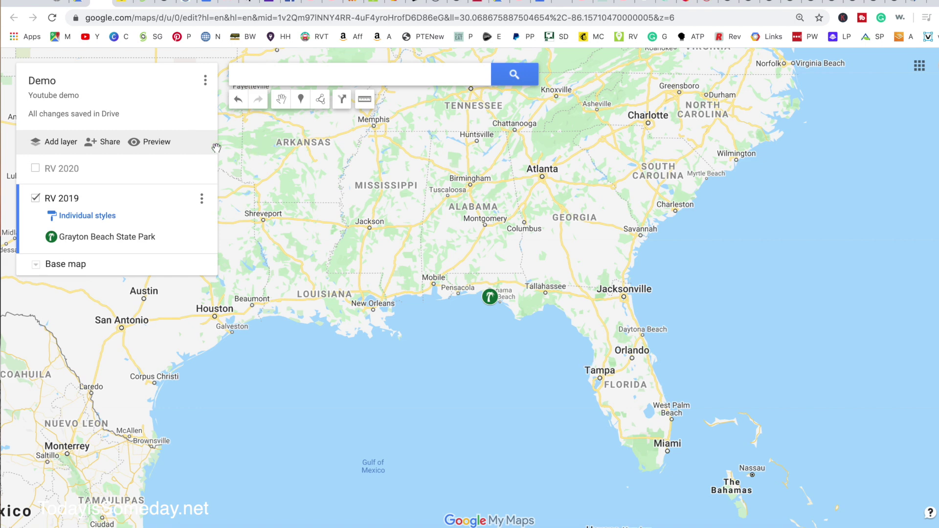
pyautogui.click(35, 168)
# - Search 'dev' and add Devil's Den Prehistoric Spring as a pin in the RV 2020 layer
pyautogui.write('dev')
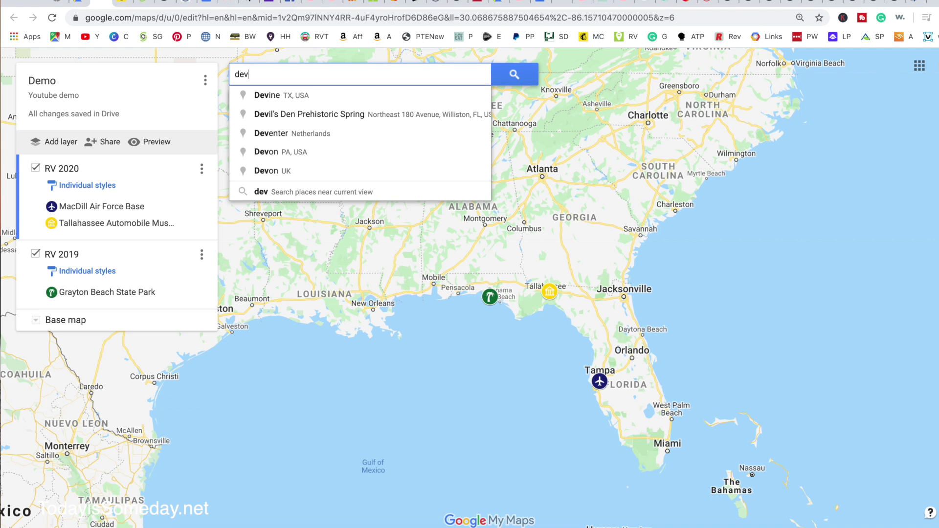
pyautogui.click(345, 115)
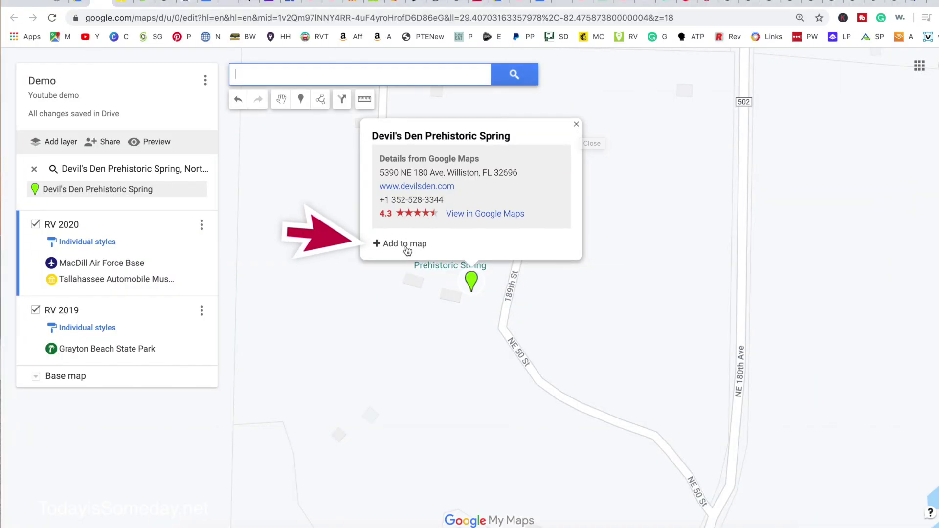
pyautogui.click(407, 251)
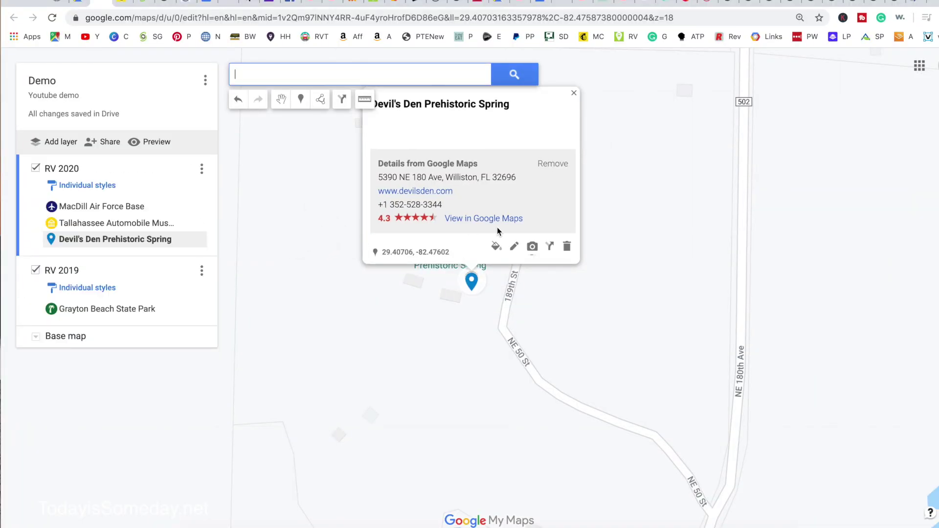
# - Style the Devil's Den pin dark maroon with a swimming icon and close its info card
pyautogui.click(496, 246)
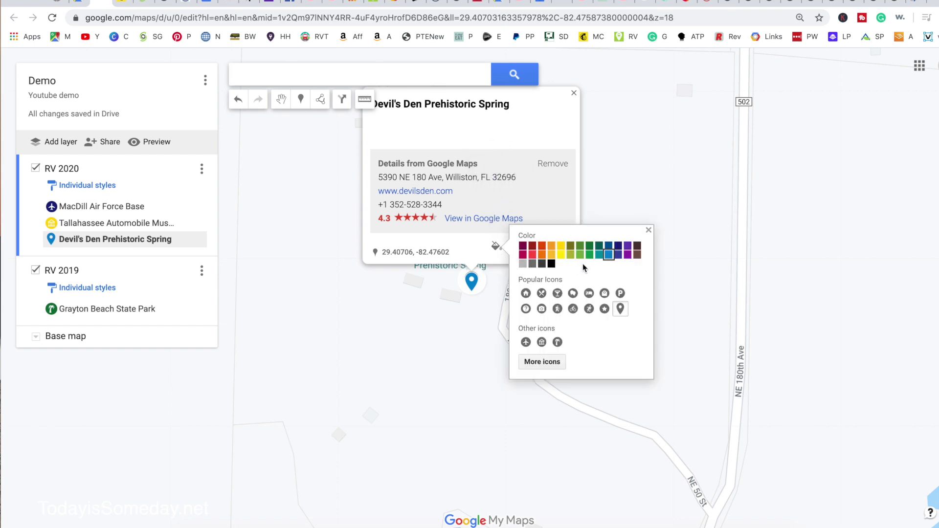
pyautogui.click(523, 246)
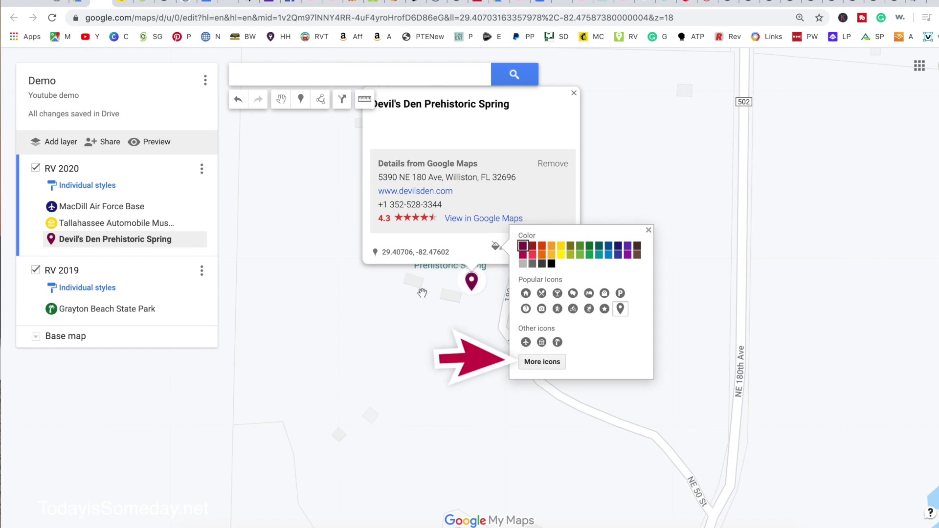
pyautogui.click(546, 363)
pyautogui.write('sw')
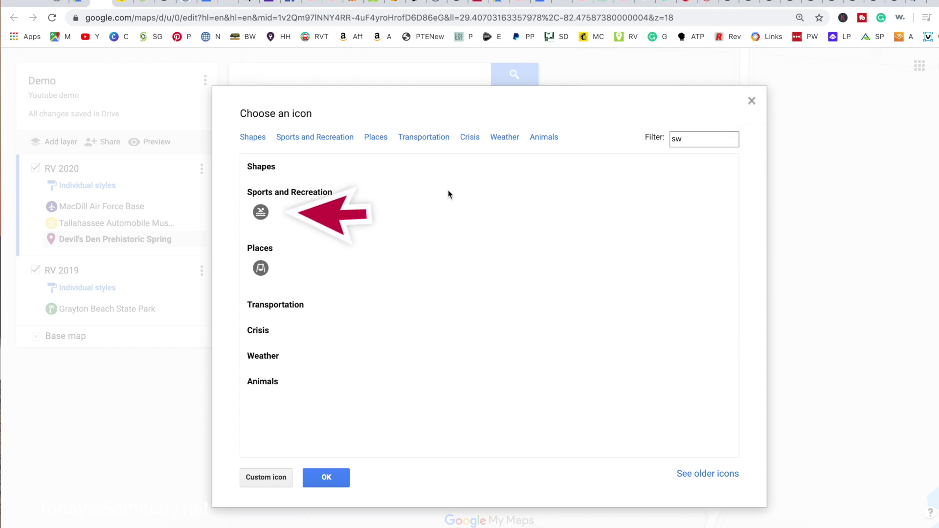
pyautogui.click(259, 214)
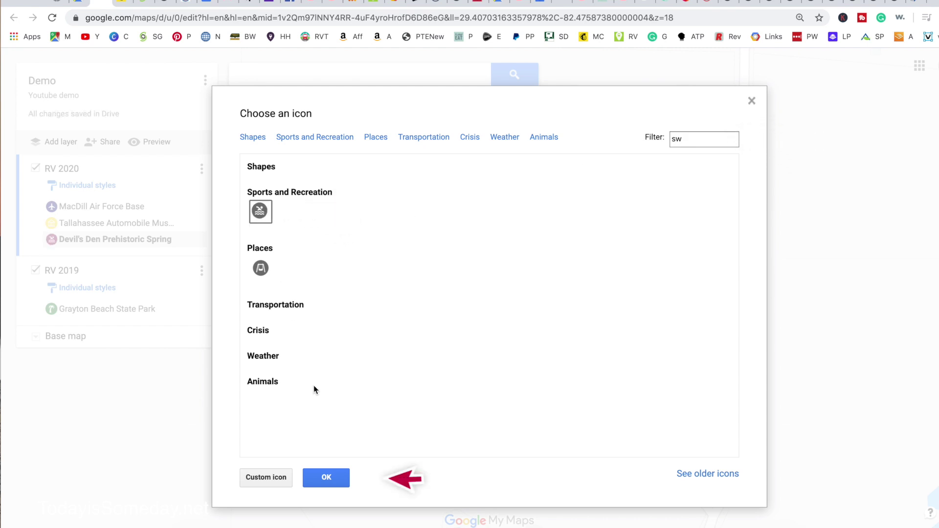
pyautogui.click(326, 478)
pyautogui.click(649, 230)
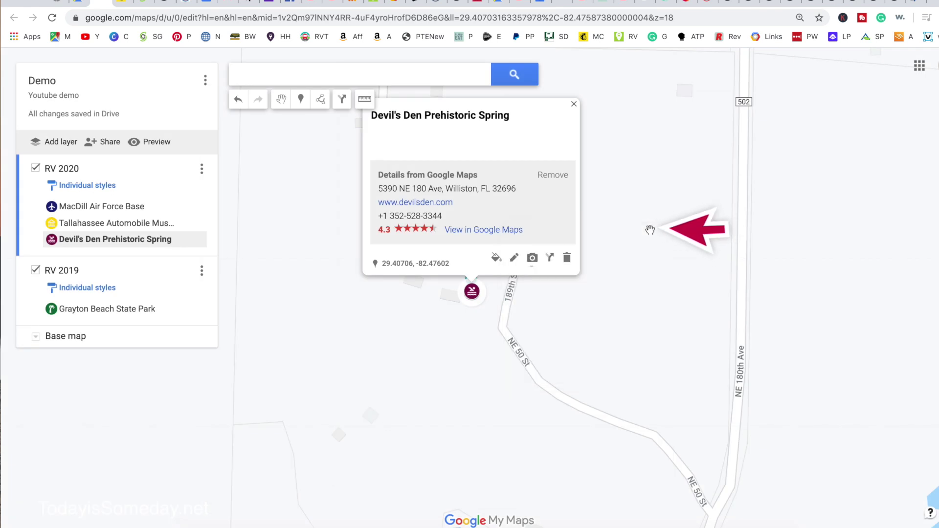
pyautogui.click(574, 104)
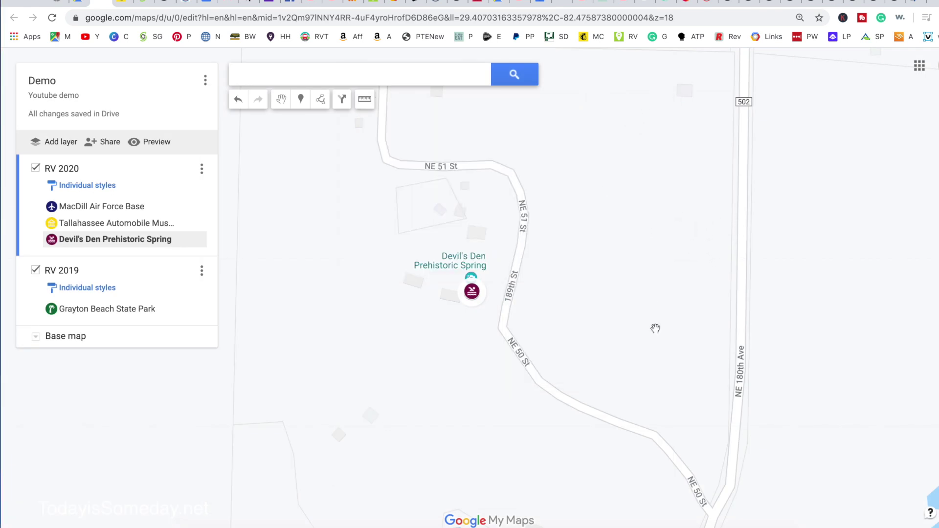
# - Zoom out until all four pins across Florida and the Gulf coast show together
pyautogui.scroll(-10, 469, 286)
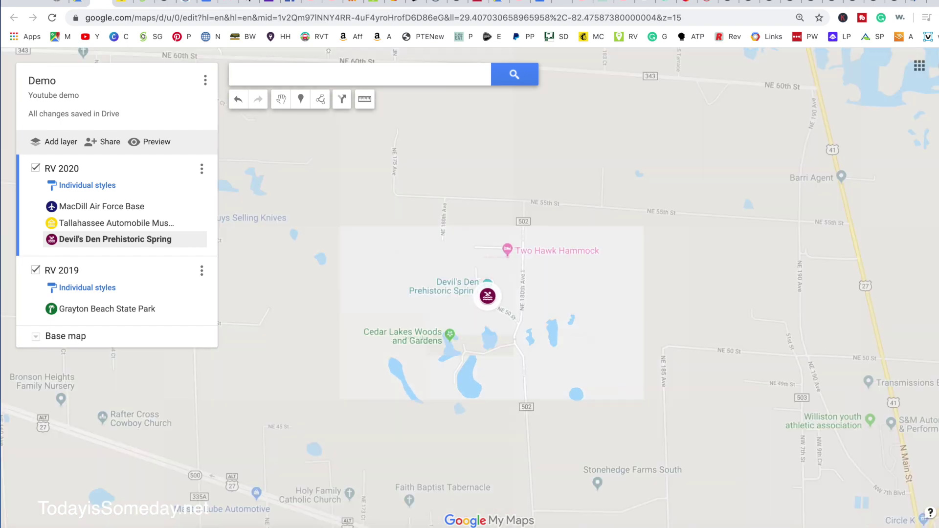
pyautogui.scroll(-4, 490, 296)
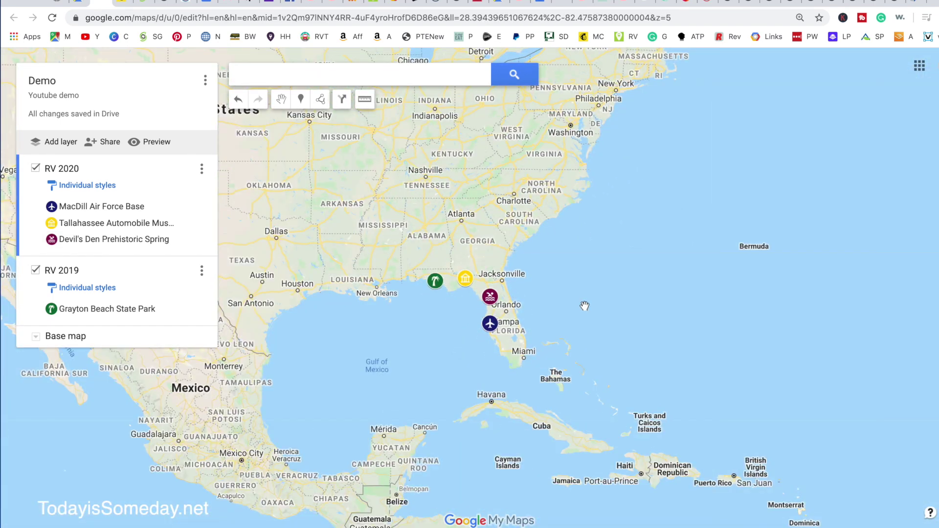
pyautogui.scroll(2, 585, 306)
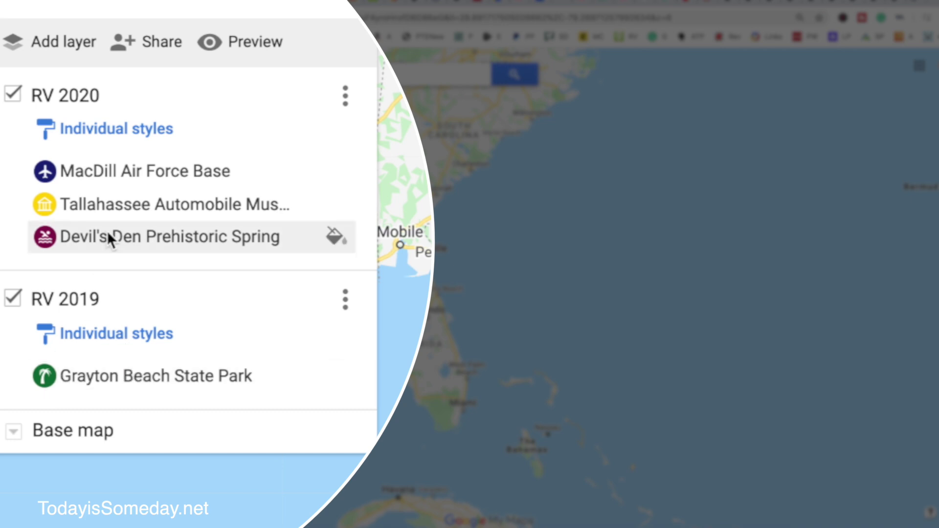
# - Move the Devil's Den Prehistoric Spring pin from RV 2020 into the RV 2019 layer
pyautogui.click(48, 237)
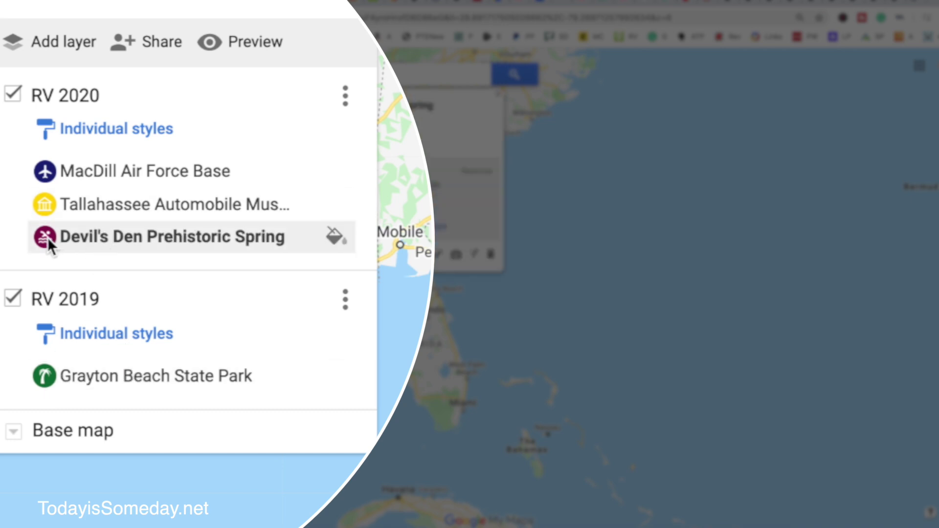
pyautogui.moveTo(48, 237); pyautogui.dragTo(54, 380)
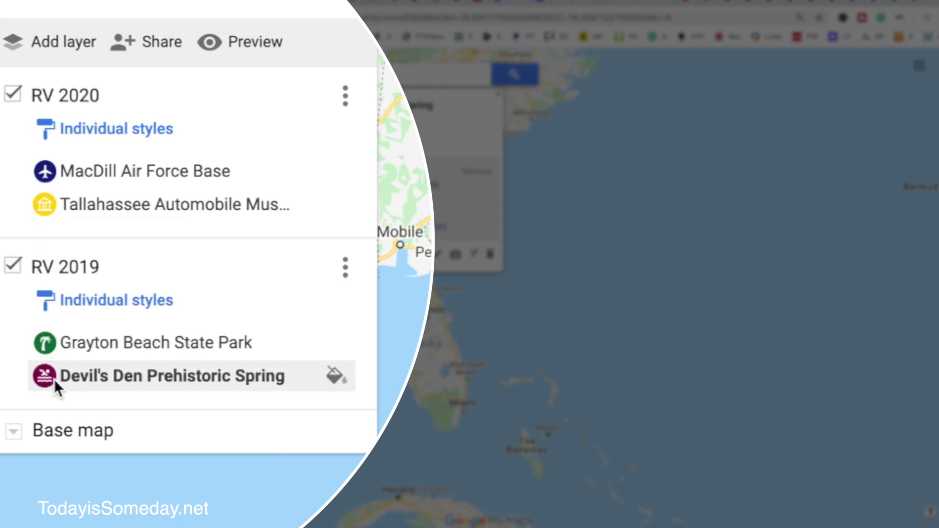